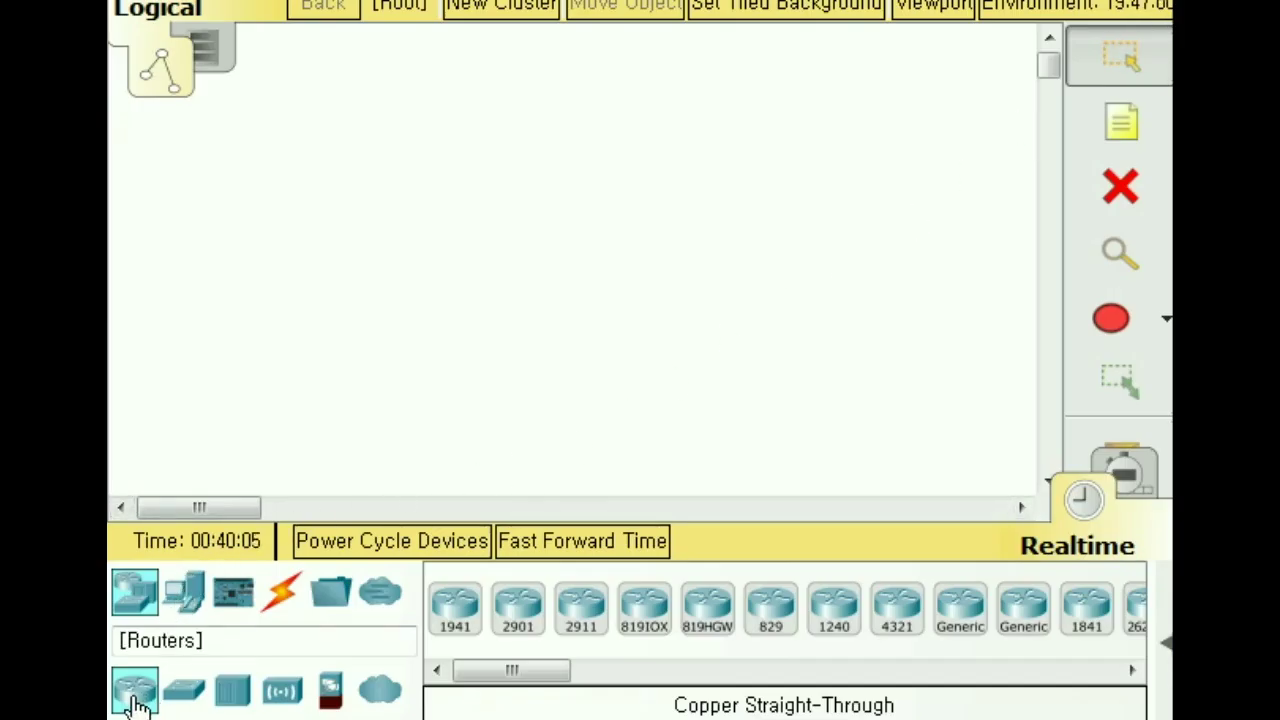
Step: Place a 1941 router (Router5) and a Generic PC (PC1) below it on the canvas
left_click(457, 620)
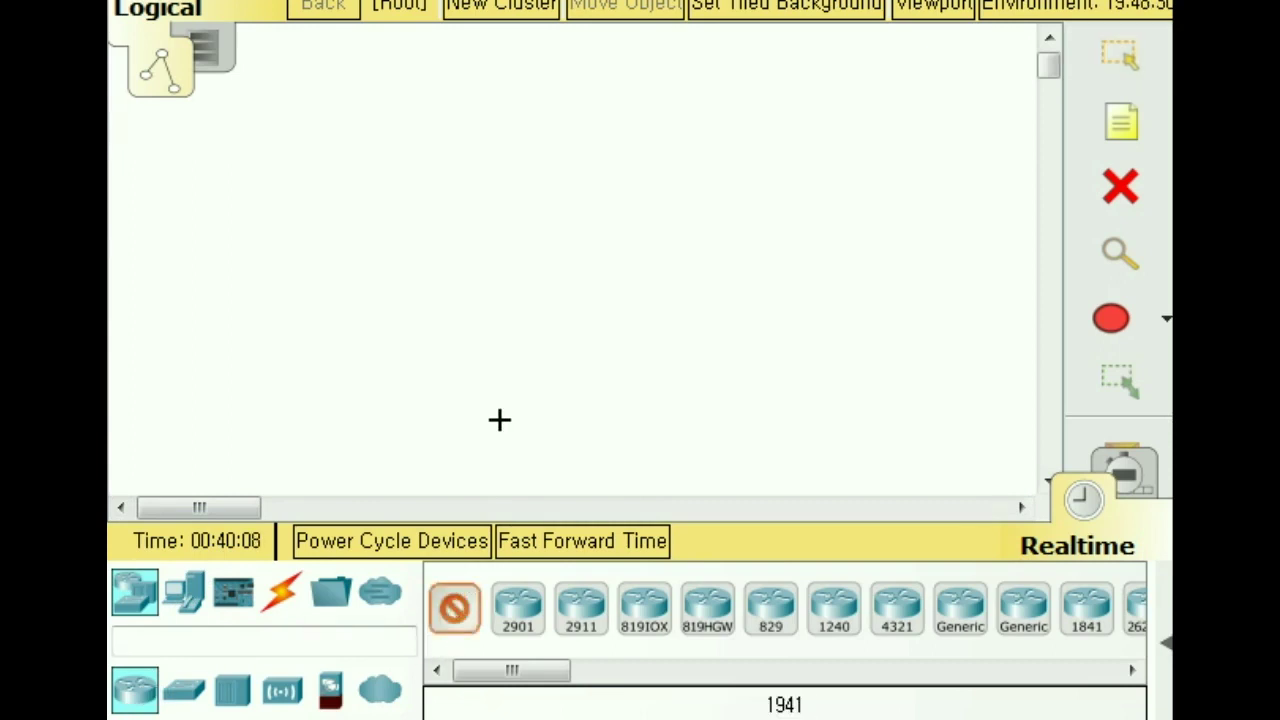
left_click(598, 113)
left_click(172, 588)
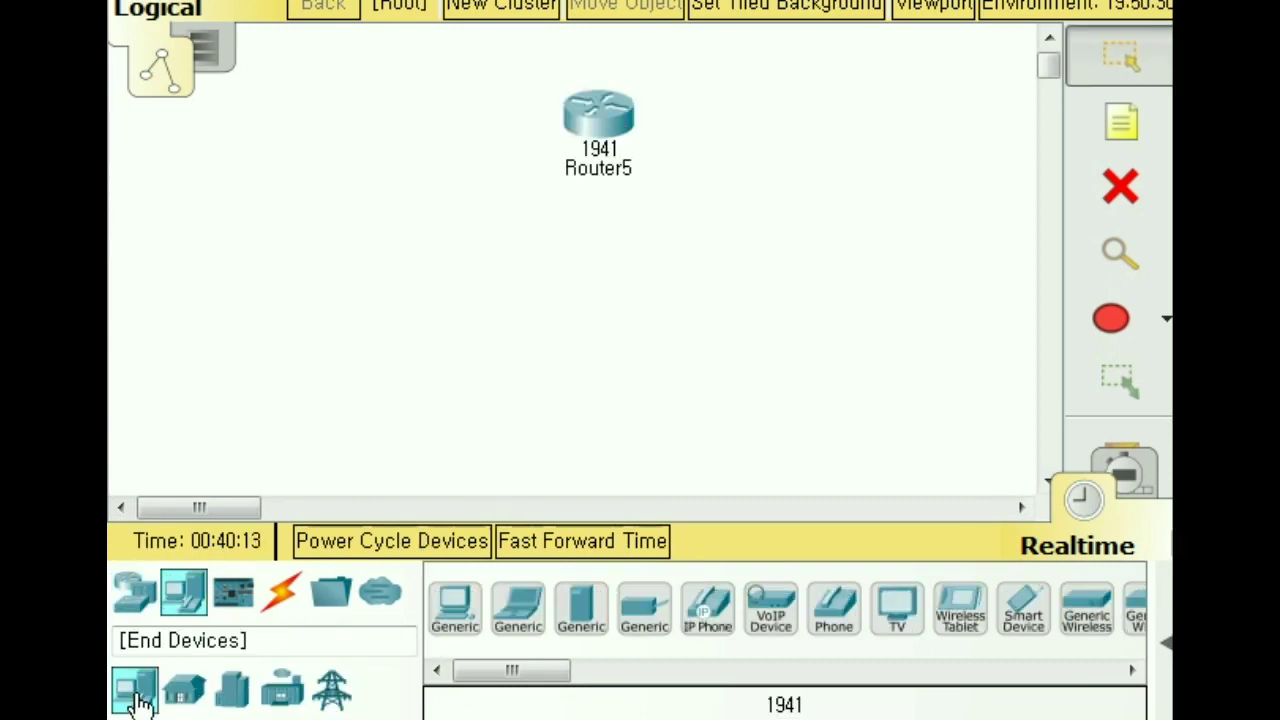
left_click(455, 612)
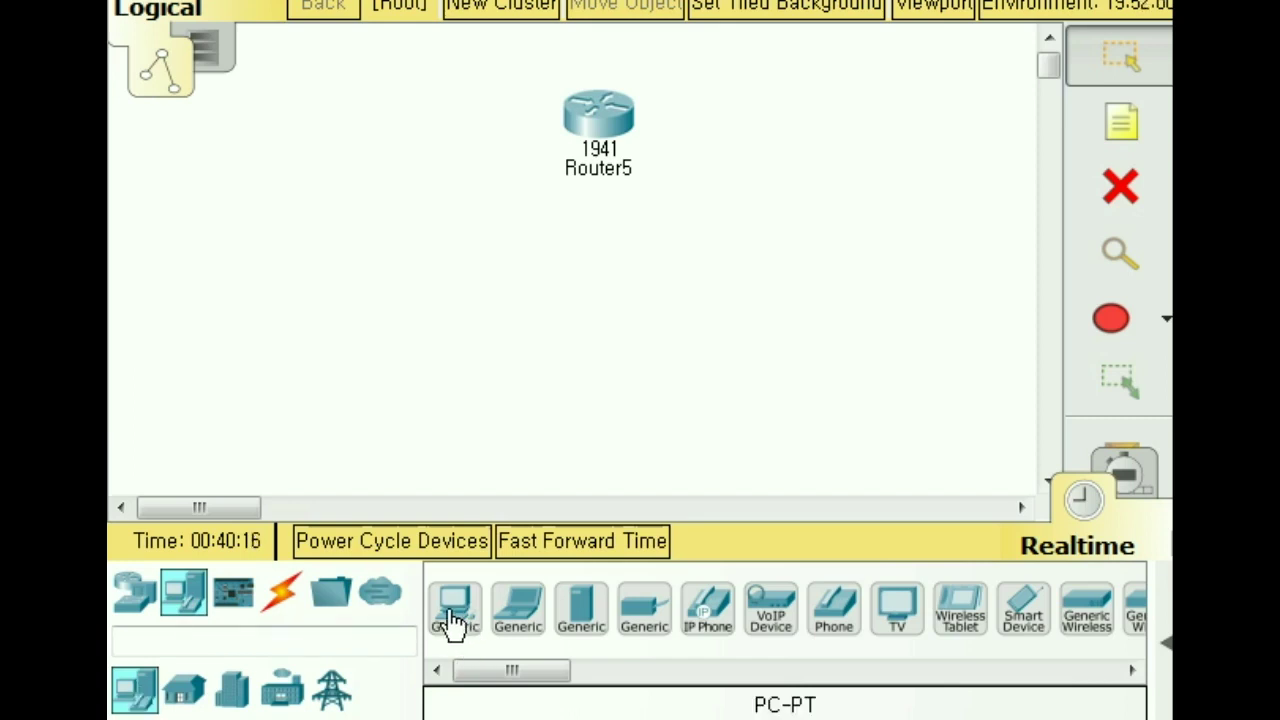
left_click(585, 412)
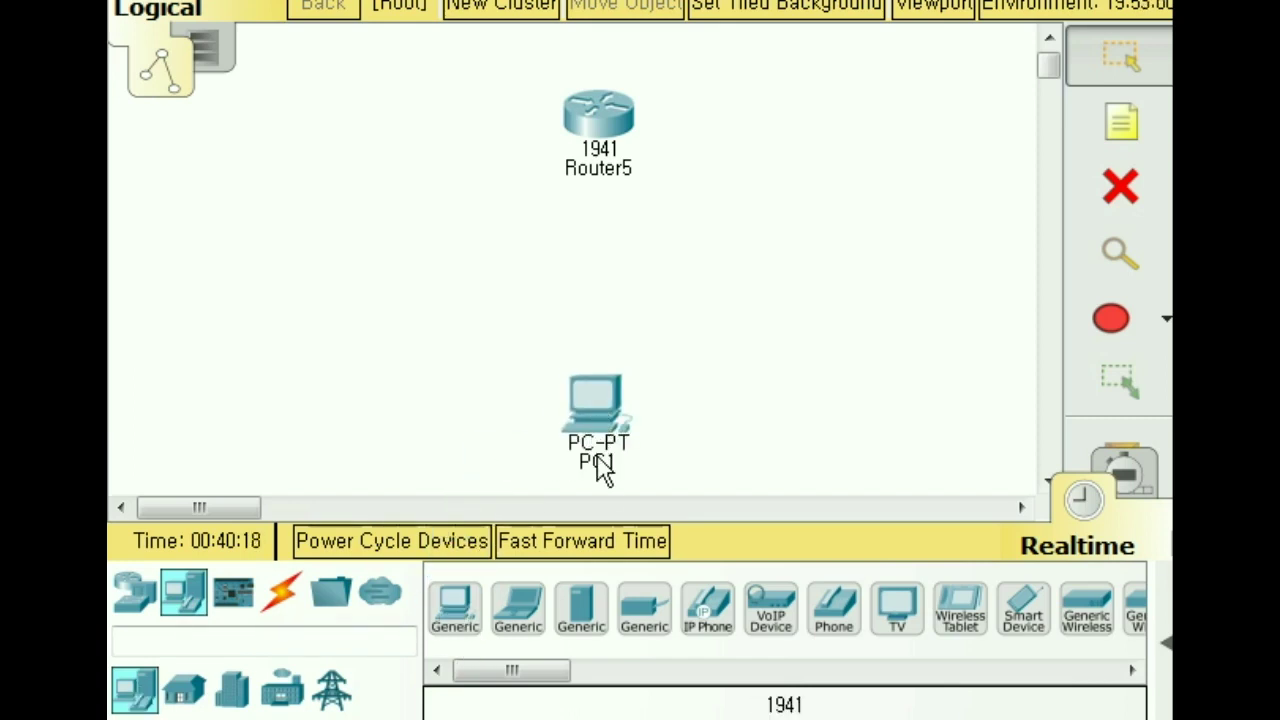
Step: Cable PC1's FastEthernet0 to Router5's GigabitEthernet0/0 with a copper straight-through cable
left_click(285, 600)
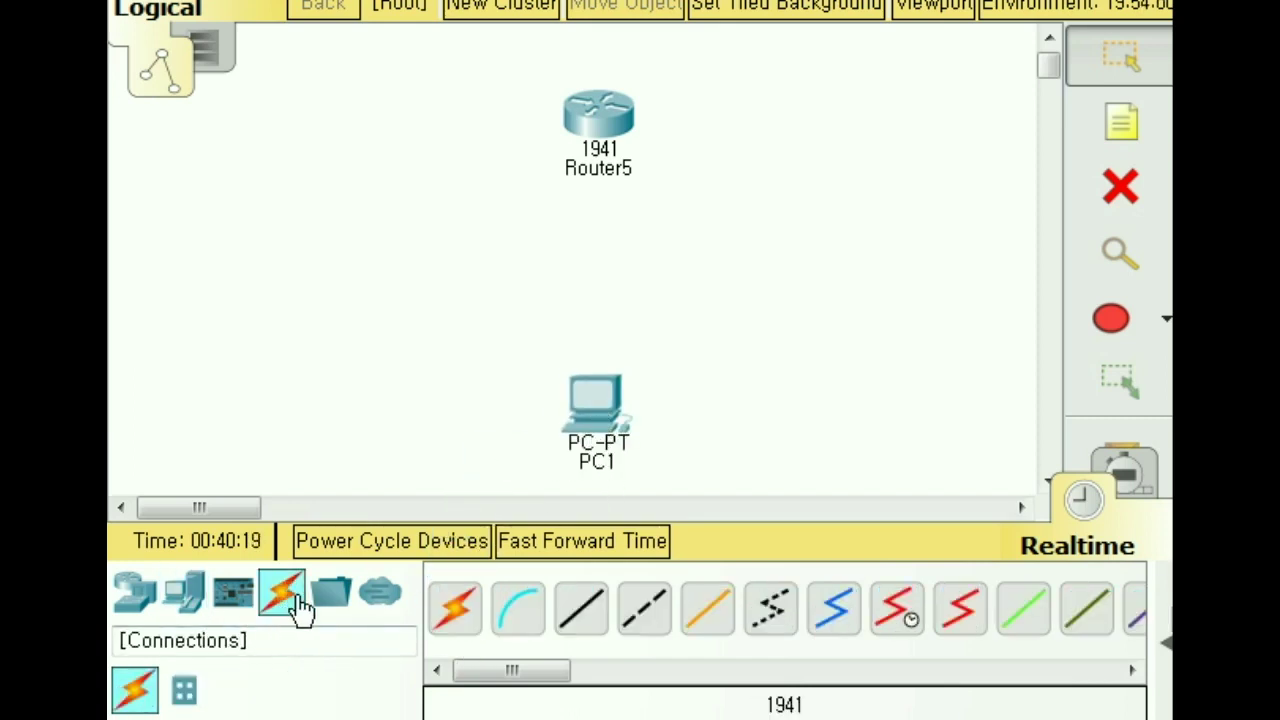
left_click(584, 622)
left_click(592, 398)
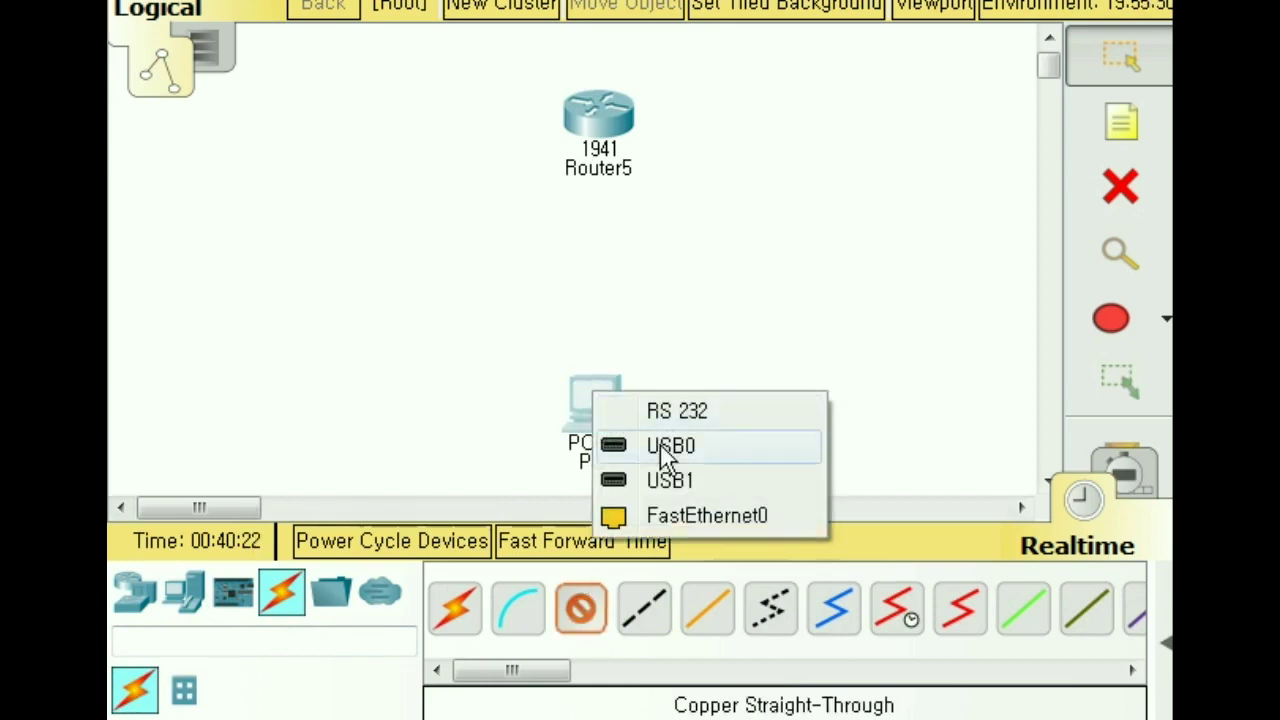
left_click(668, 516)
left_click(600, 133)
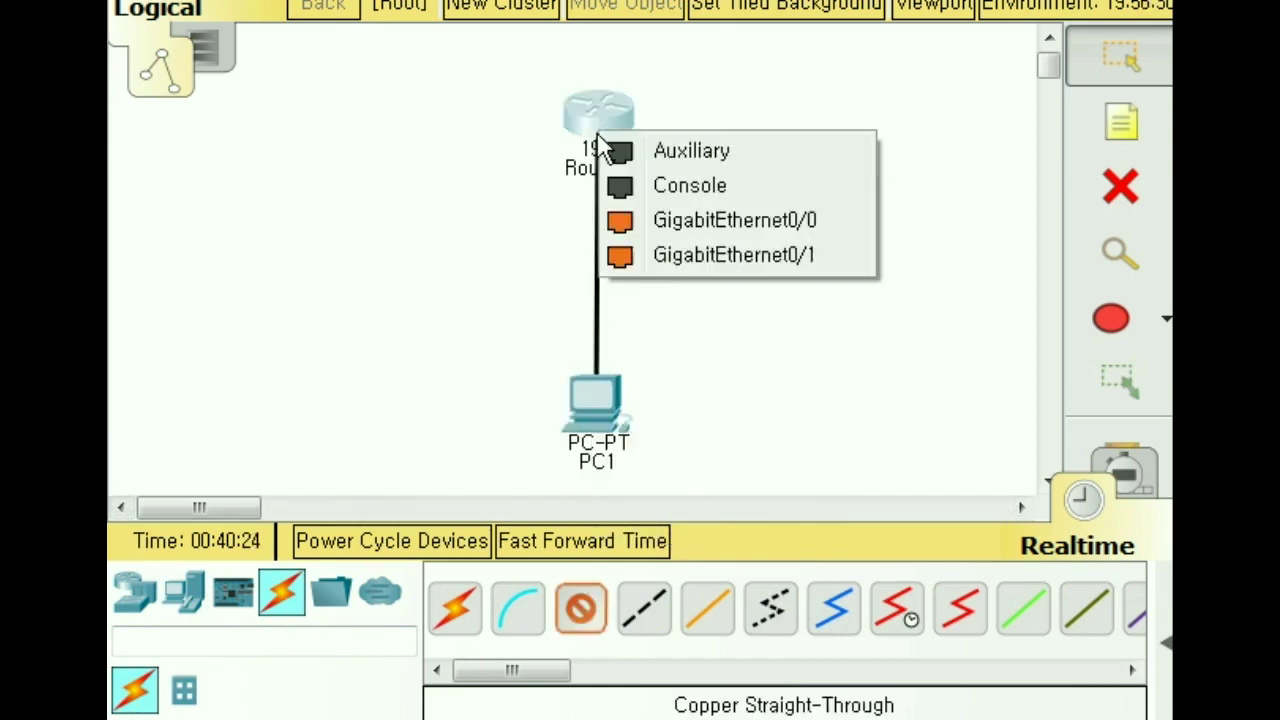
left_click(698, 222)
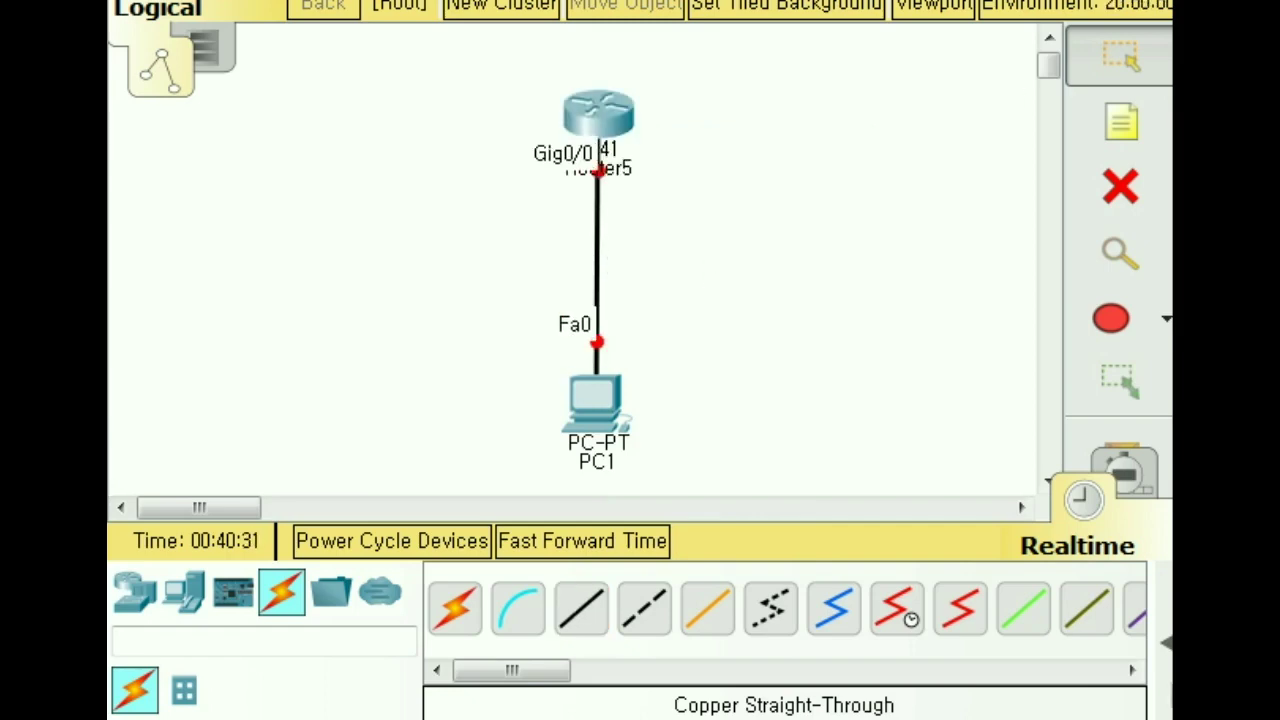
Step: Give PC1's FastEthernet0 static IP 10.1.1.253 with default mask 255.0.0.0, then close its window
left_click(592, 397)
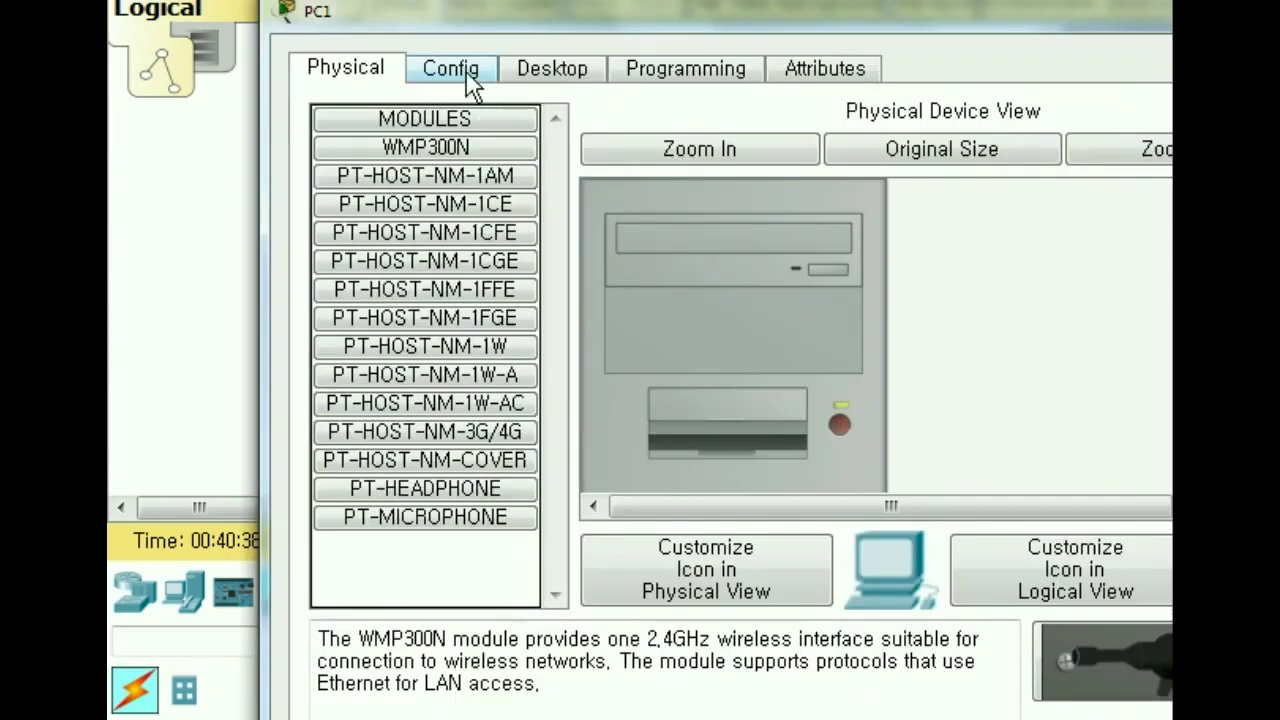
left_click(466, 79)
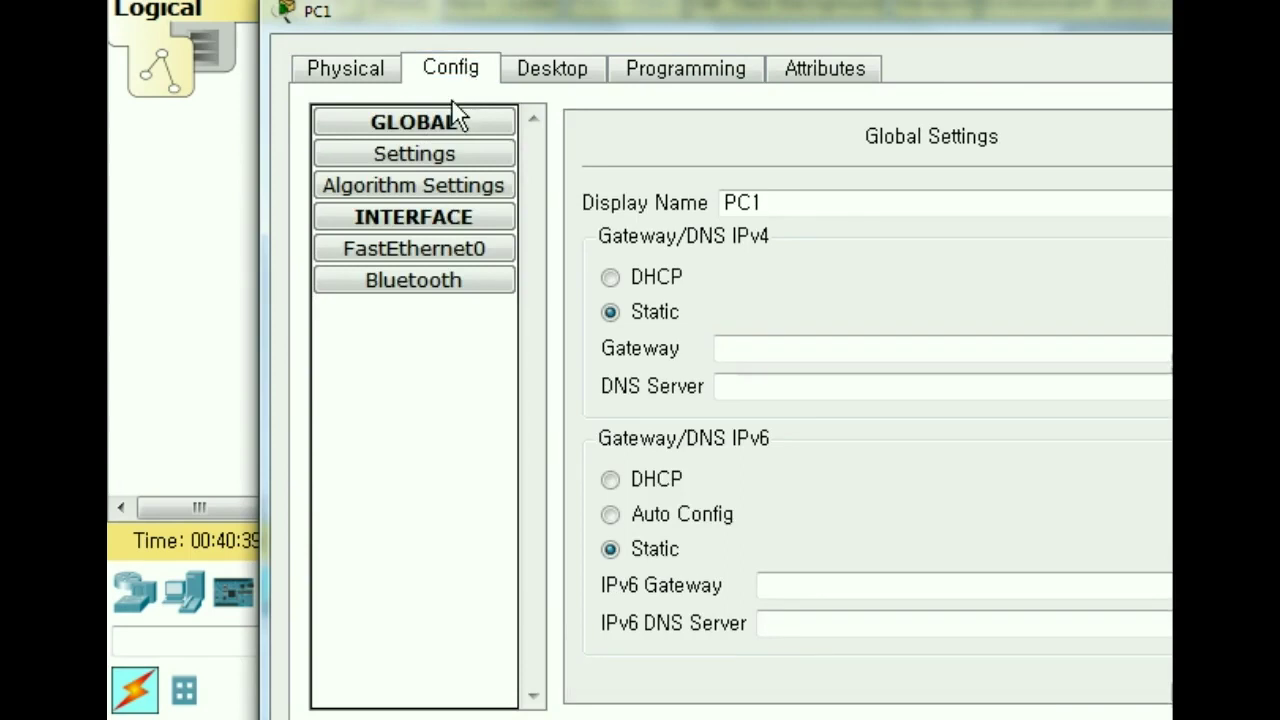
left_click(413, 255)
left_click_drag(1006, 20, 808, 23)
left_click(776, 366)
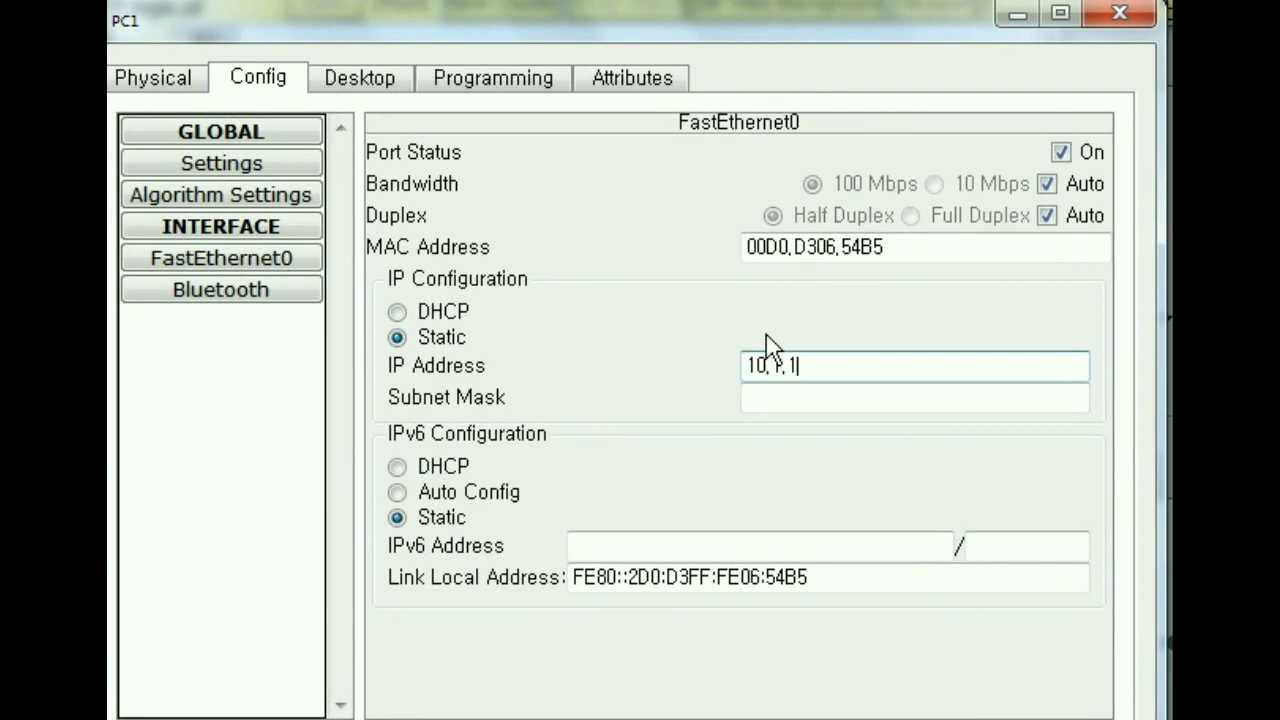
type("10.1.1.253")
left_click(829, 399)
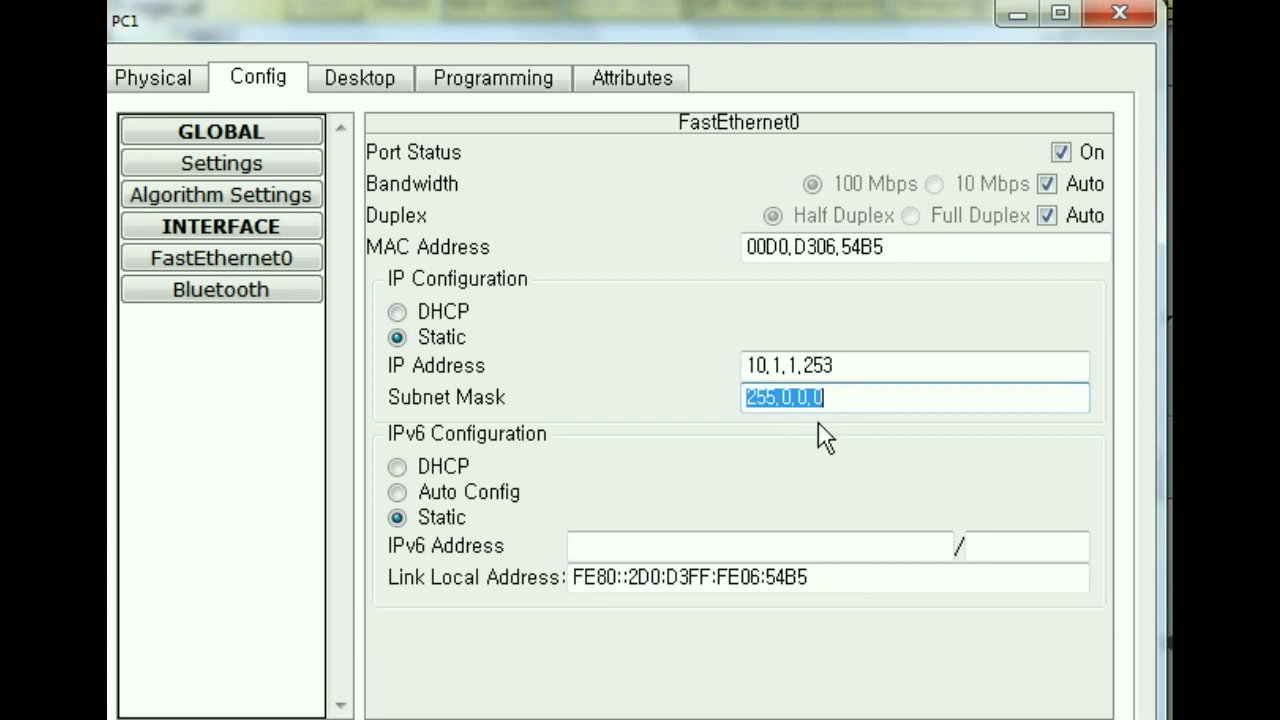
left_click(1106, 16)
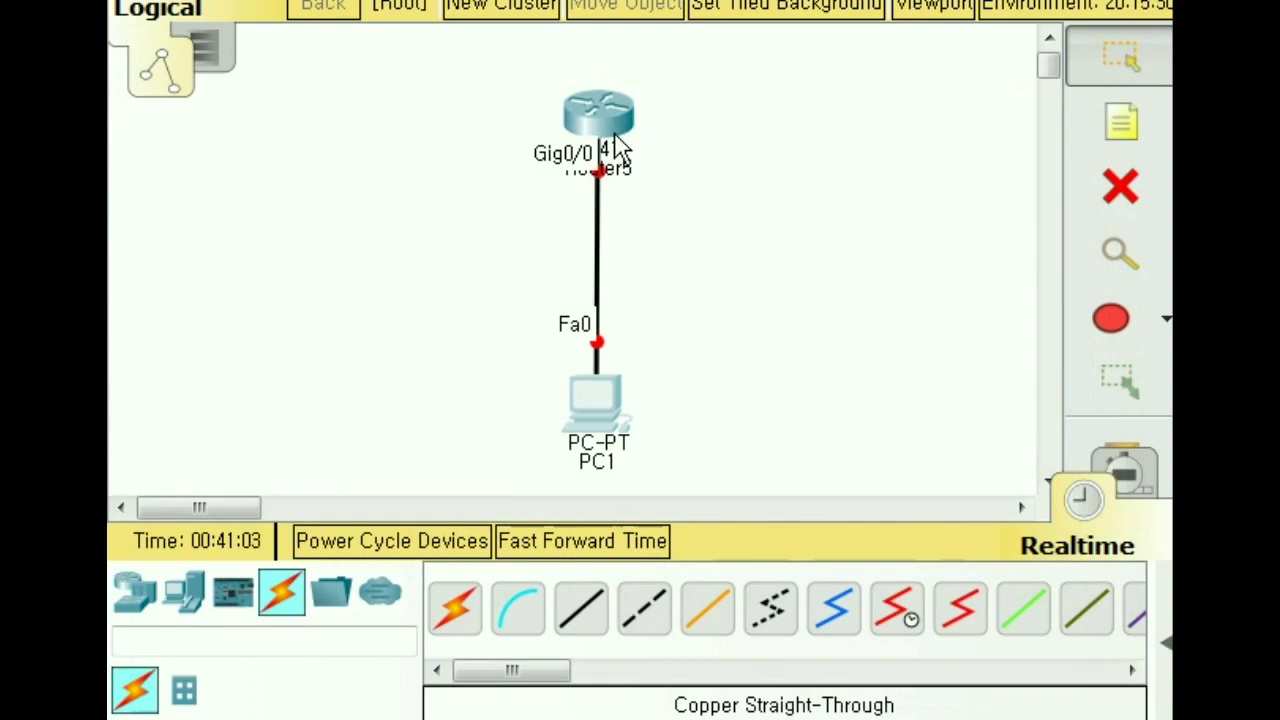
Step: In Router5's CLI, answer 'no' to the initial configuration dialog to reach the Router> prompt
left_click(618, 120)
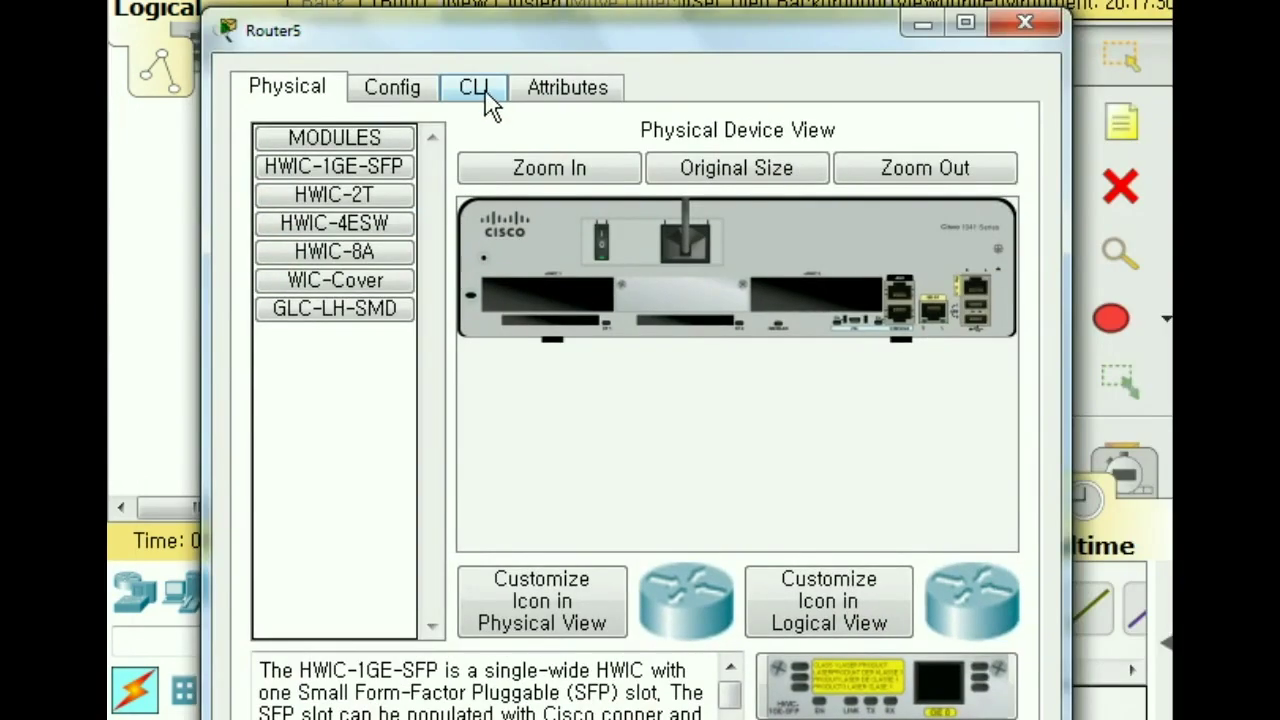
left_click(478, 92)
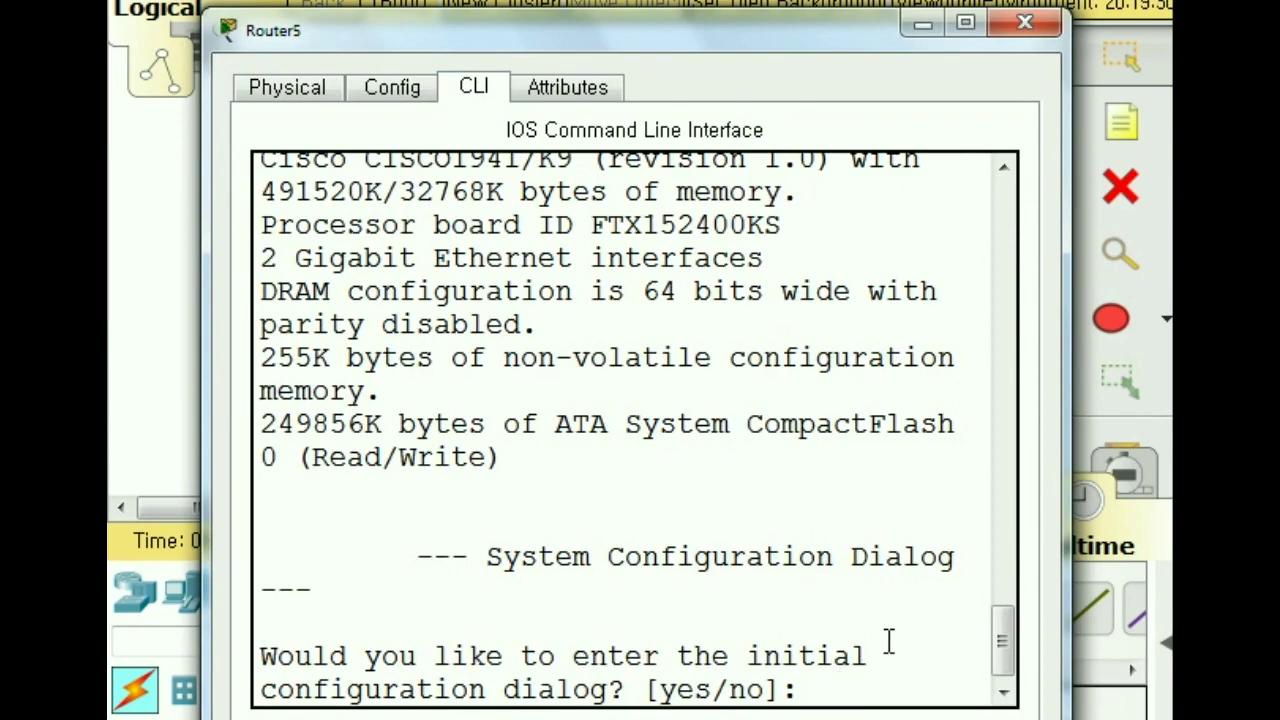
type("no")
key("Return")
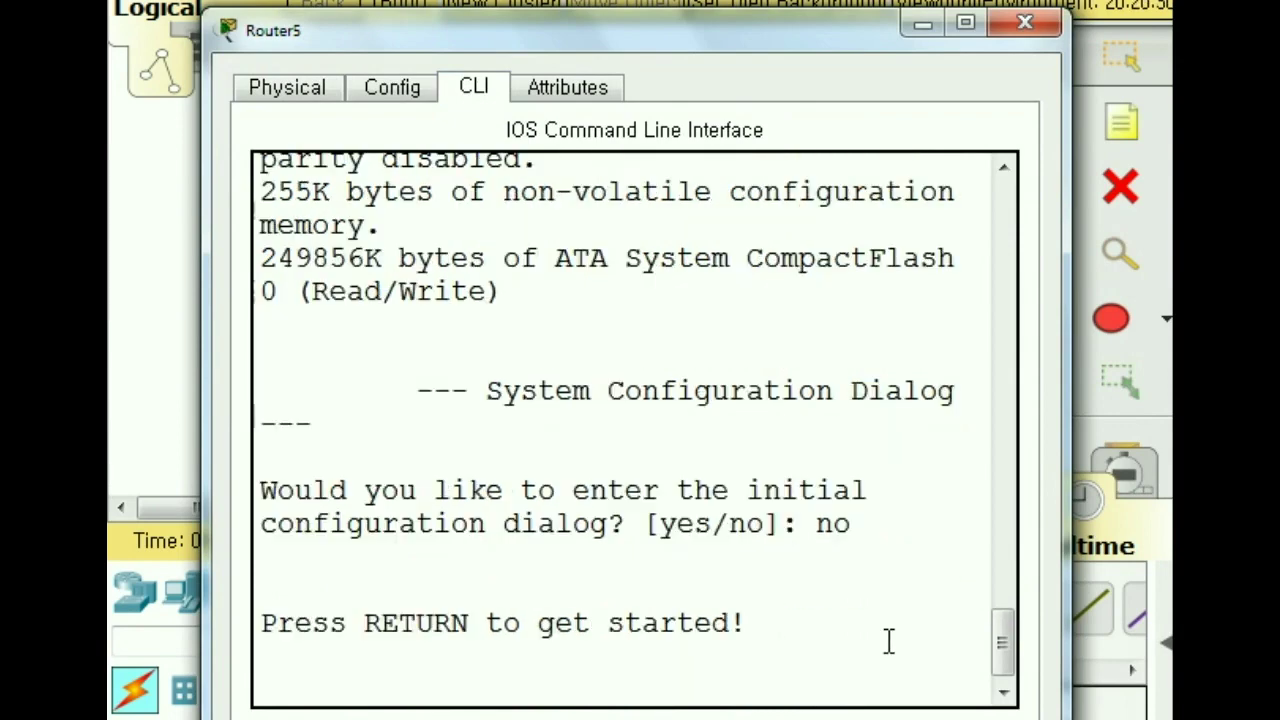
key("Return")
Step: Place the Notepad script1.txt window beside the router console
left_click_drag(594, 37, 519, 0)
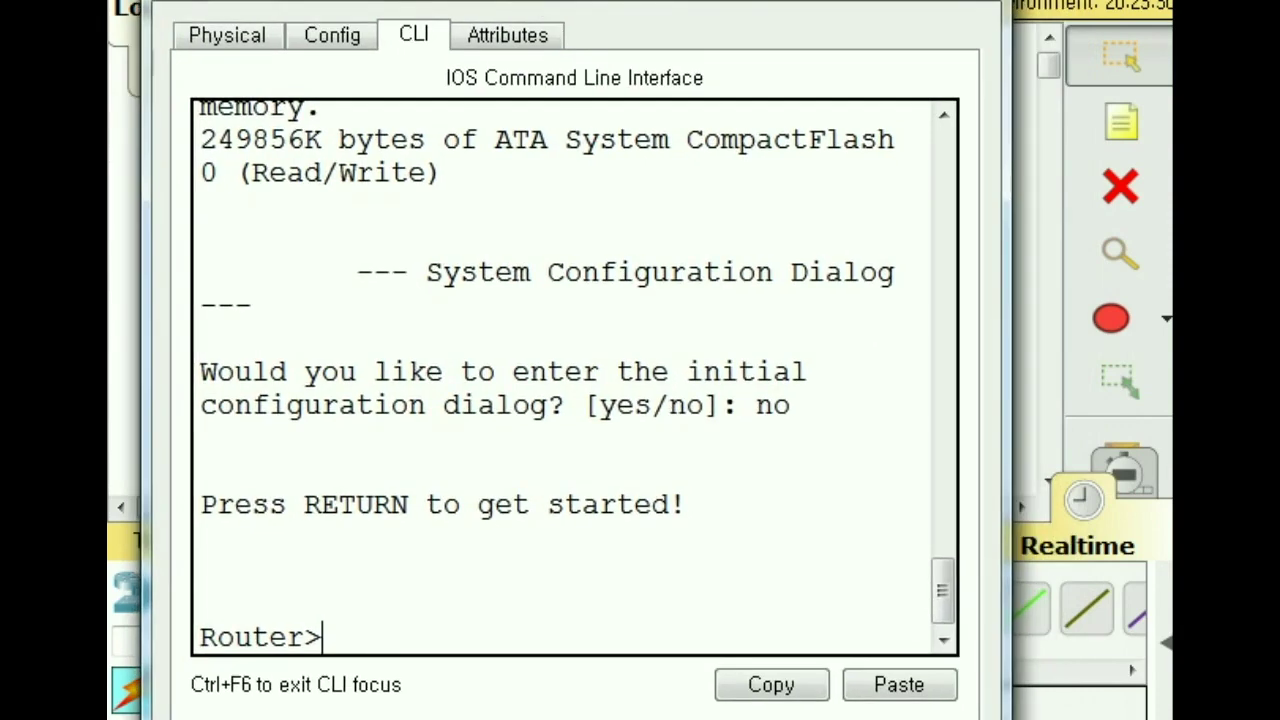
key("alt+Tab")
left_click_drag(1150, 22, 834, 101)
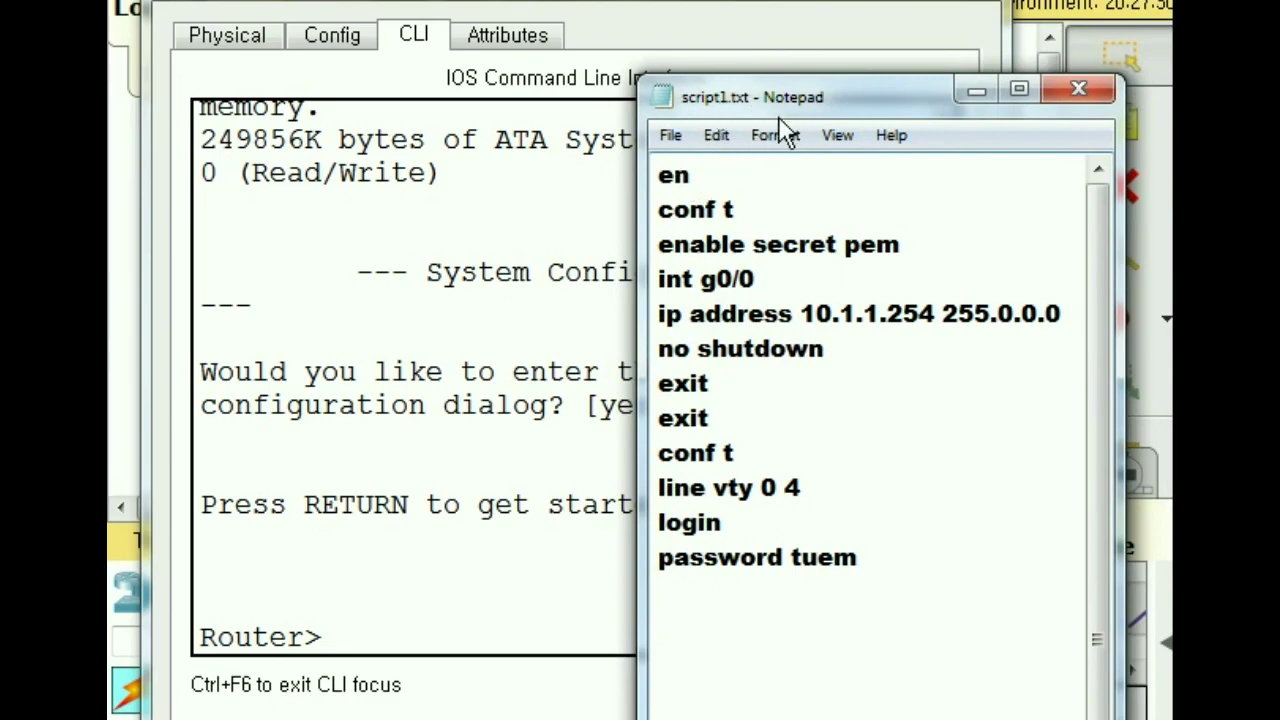
Step: Walk through the en, conf t, int g0/0, ip address 10.1.1.254 255.0.0.0, no shutdown and exit lines
left_click_drag(703, 183, 633, 183)
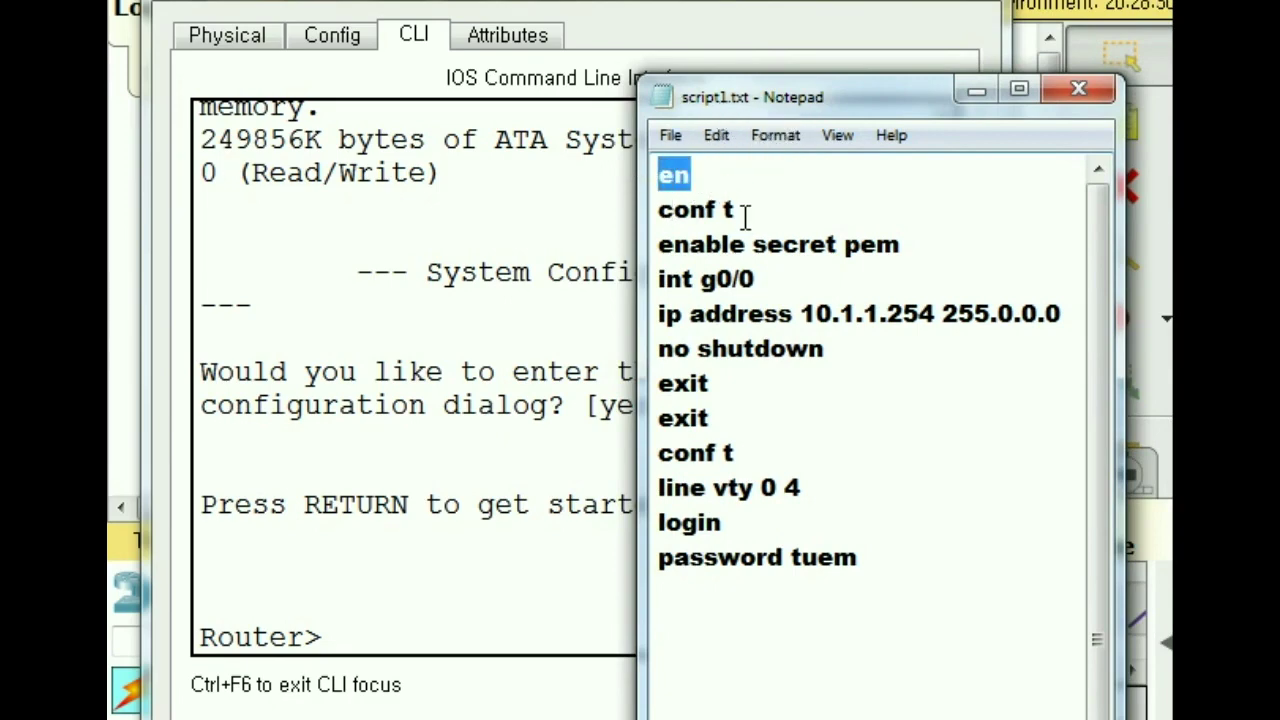
left_click_drag(745, 212, 971, 237)
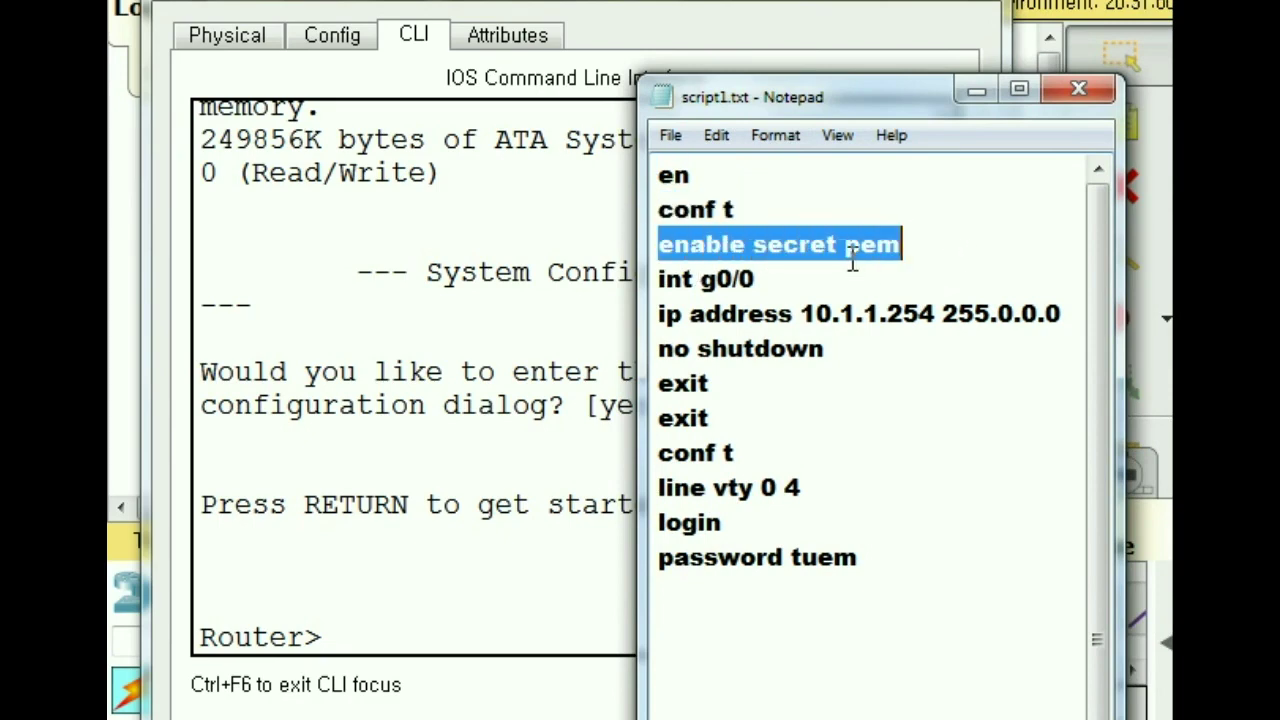
left_click_drag(760, 278, 637, 278)
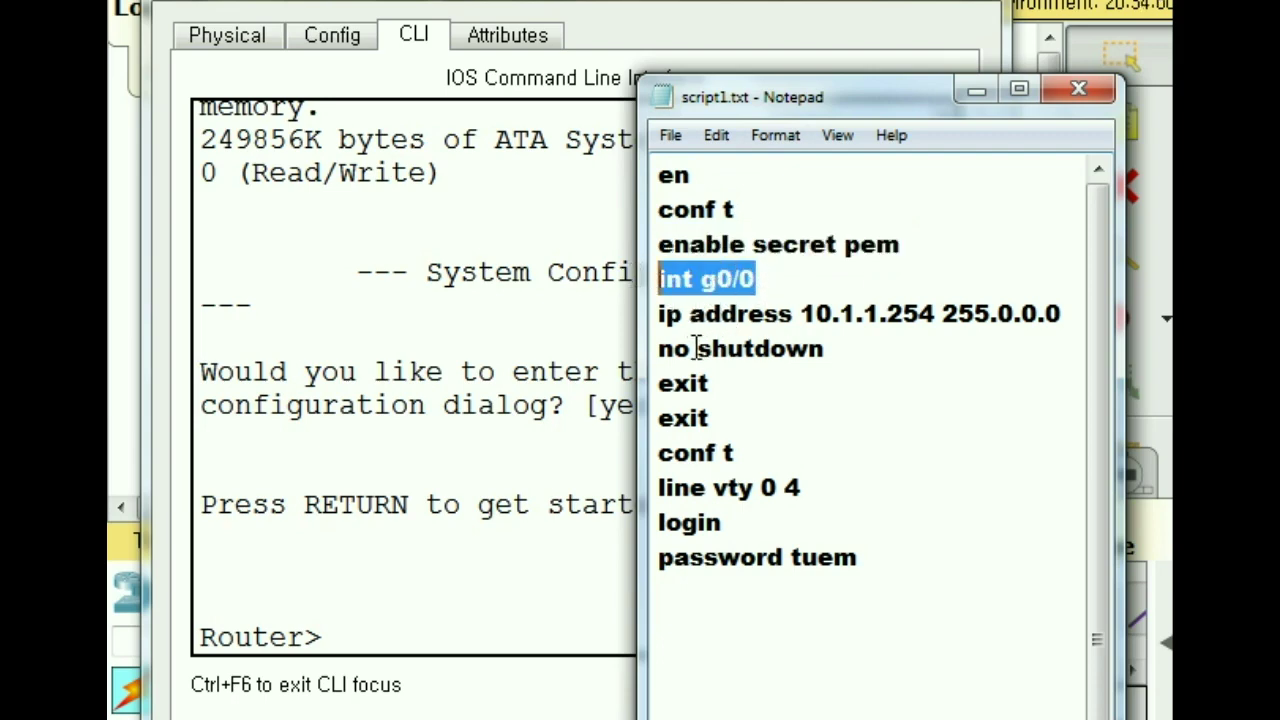
left_click_drag(661, 316, 937, 314)
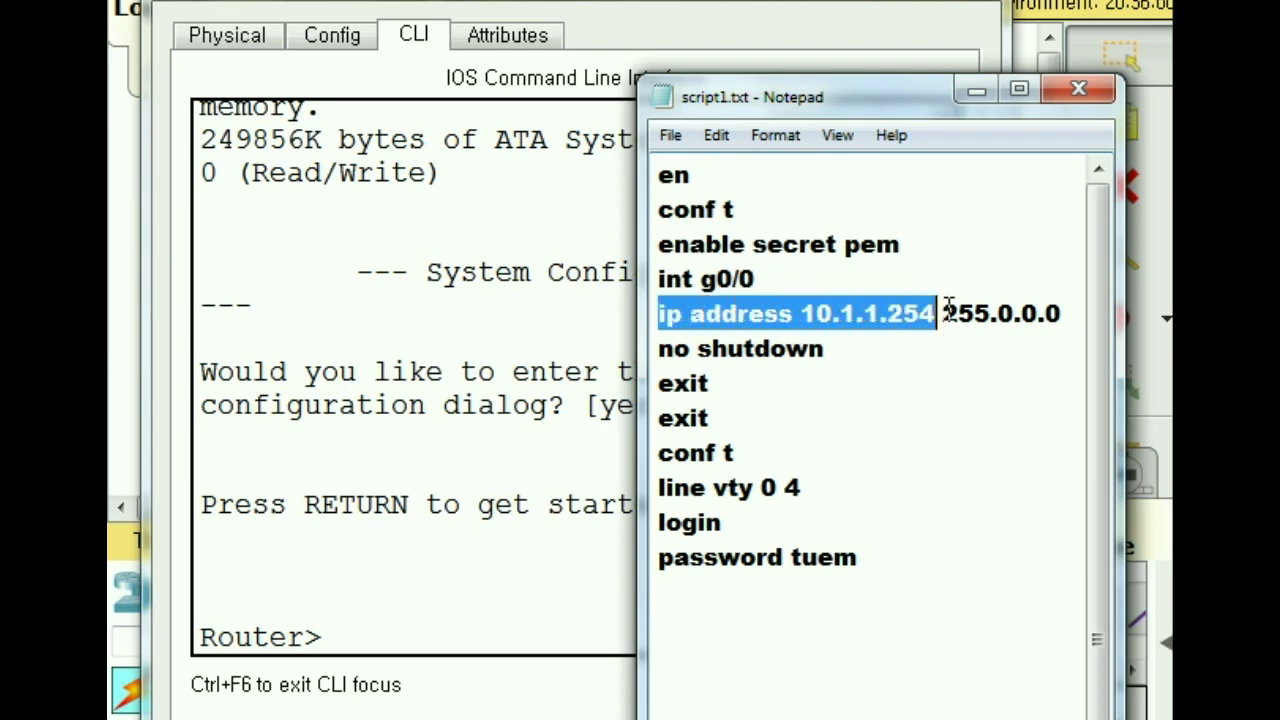
left_click_drag(944, 314, 1085, 314)
left_click_drag(825, 348, 656, 346)
left_click_drag(716, 418, 647, 385)
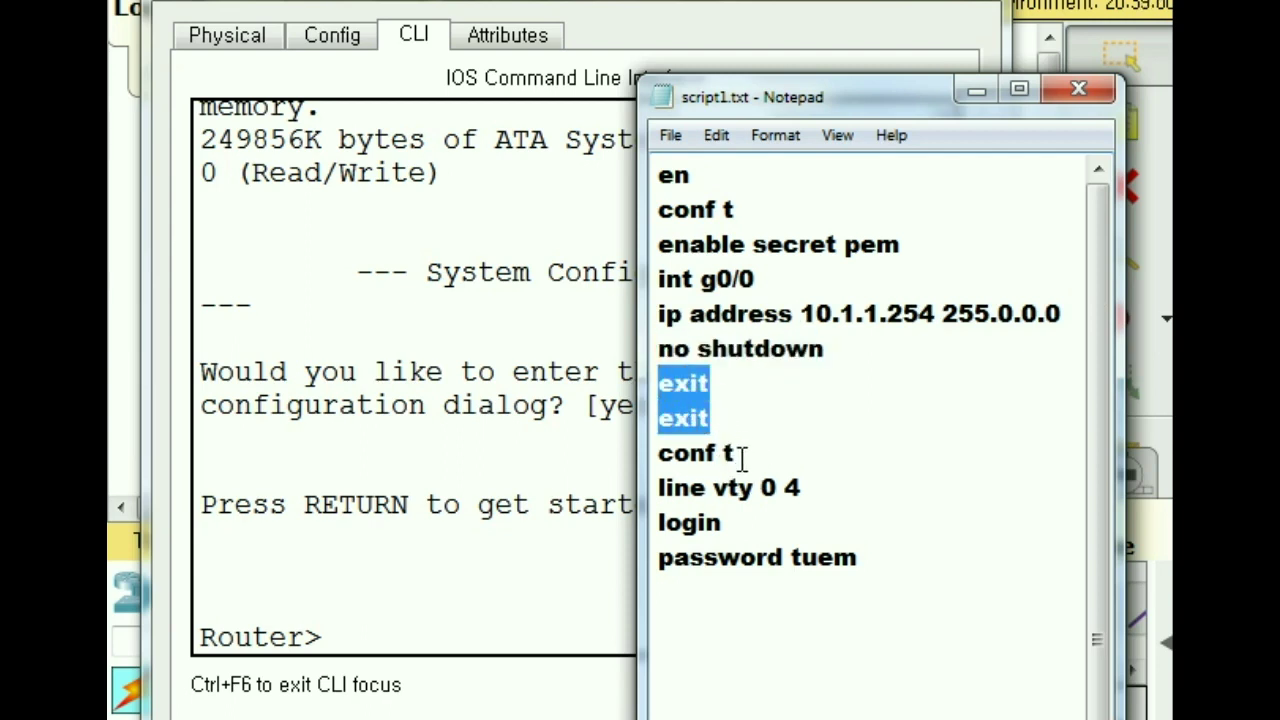
Step: Walk through the second conf t, line vty 0 4, login and password lines, adding a trailing blank line
left_click_drag(740, 455, 648, 455)
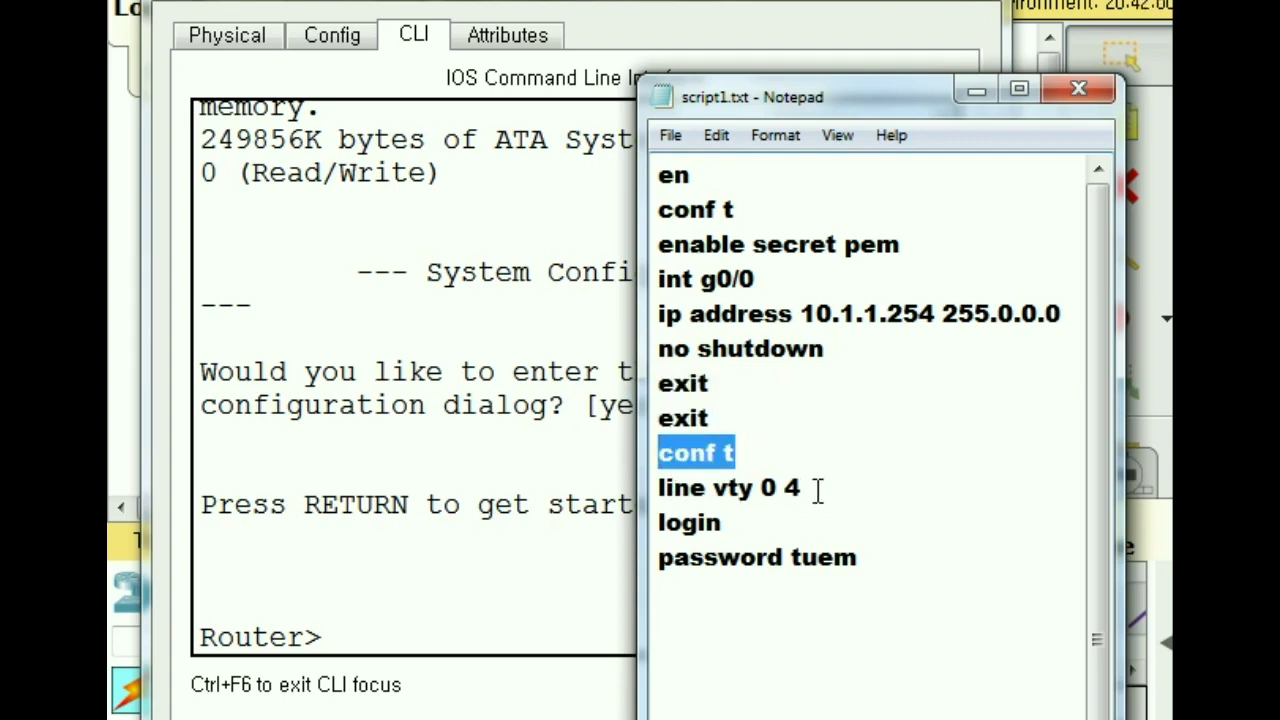
left_click_drag(818, 491, 655, 488)
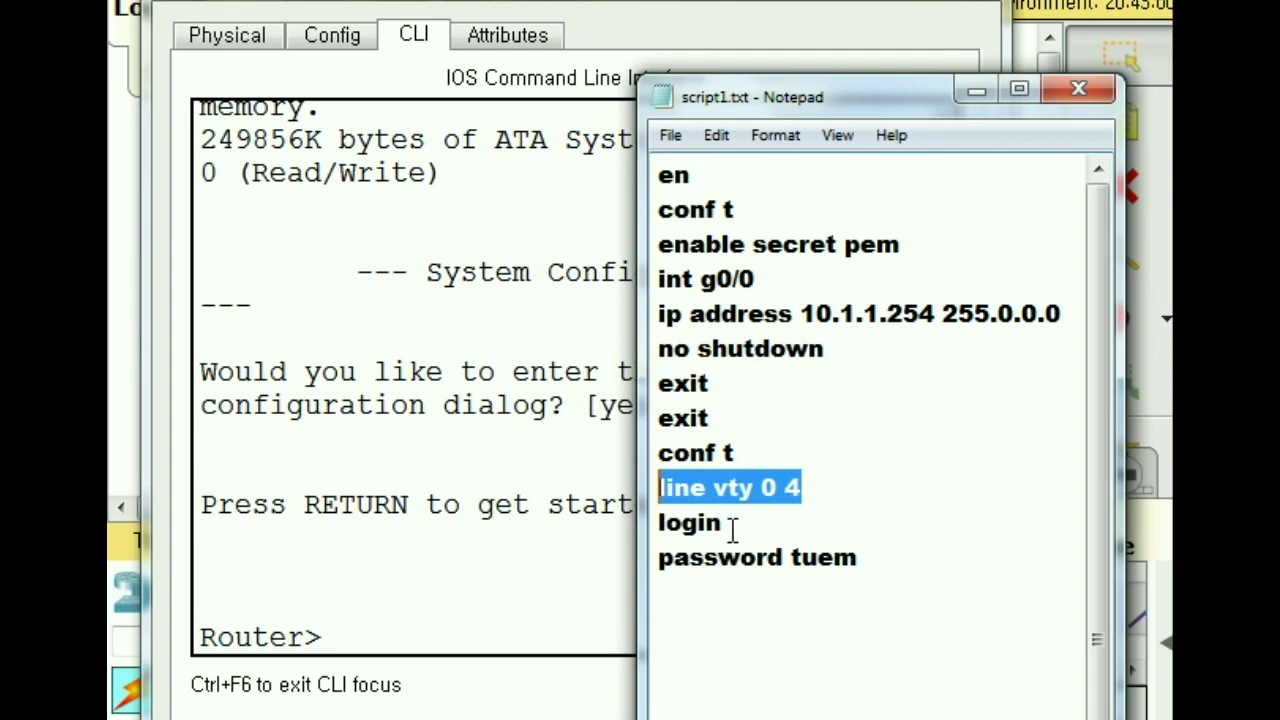
left_click_drag(733, 528, 630, 527)
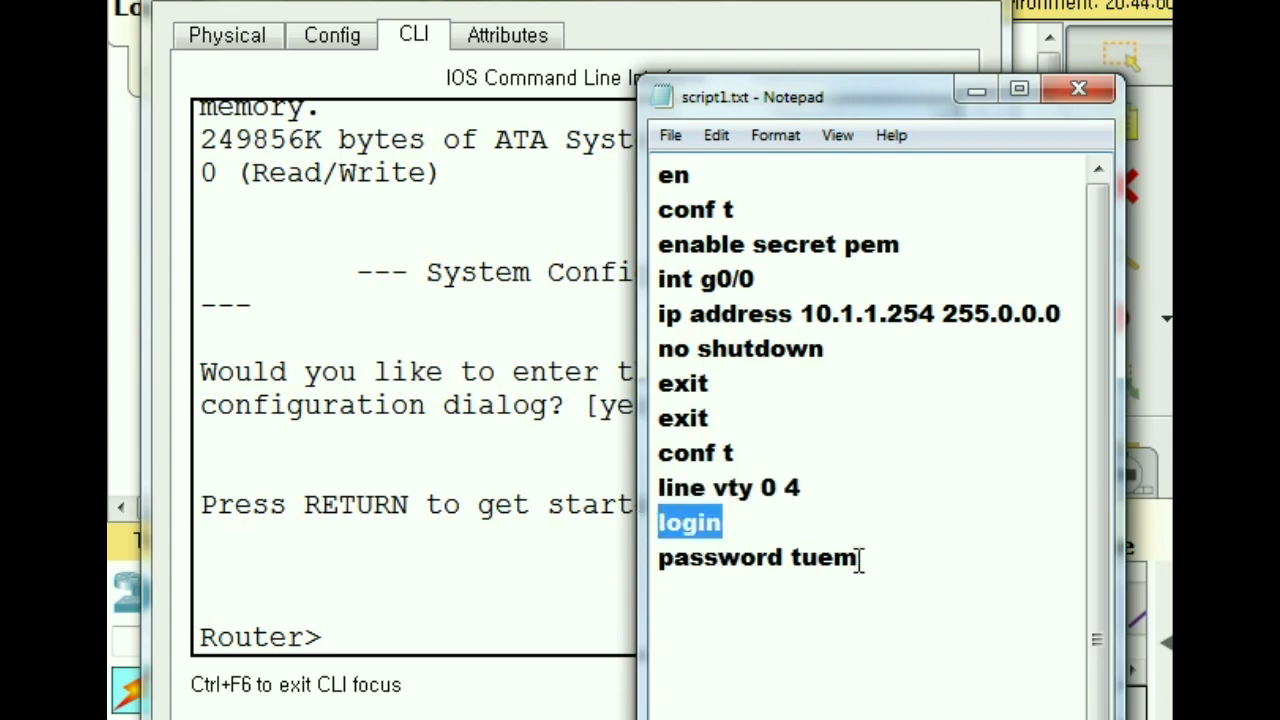
left_click_drag(862, 558, 640, 557)
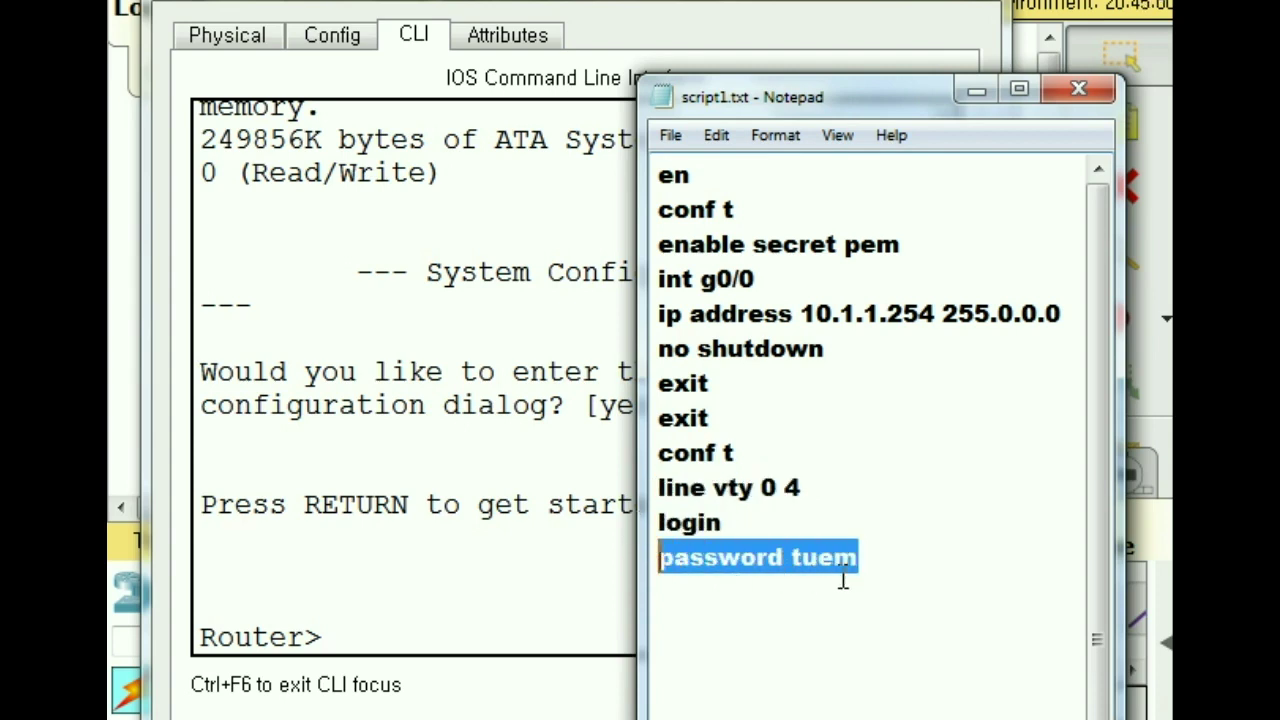
left_click_drag(802, 562, 862, 562)
key("ctrl+End")
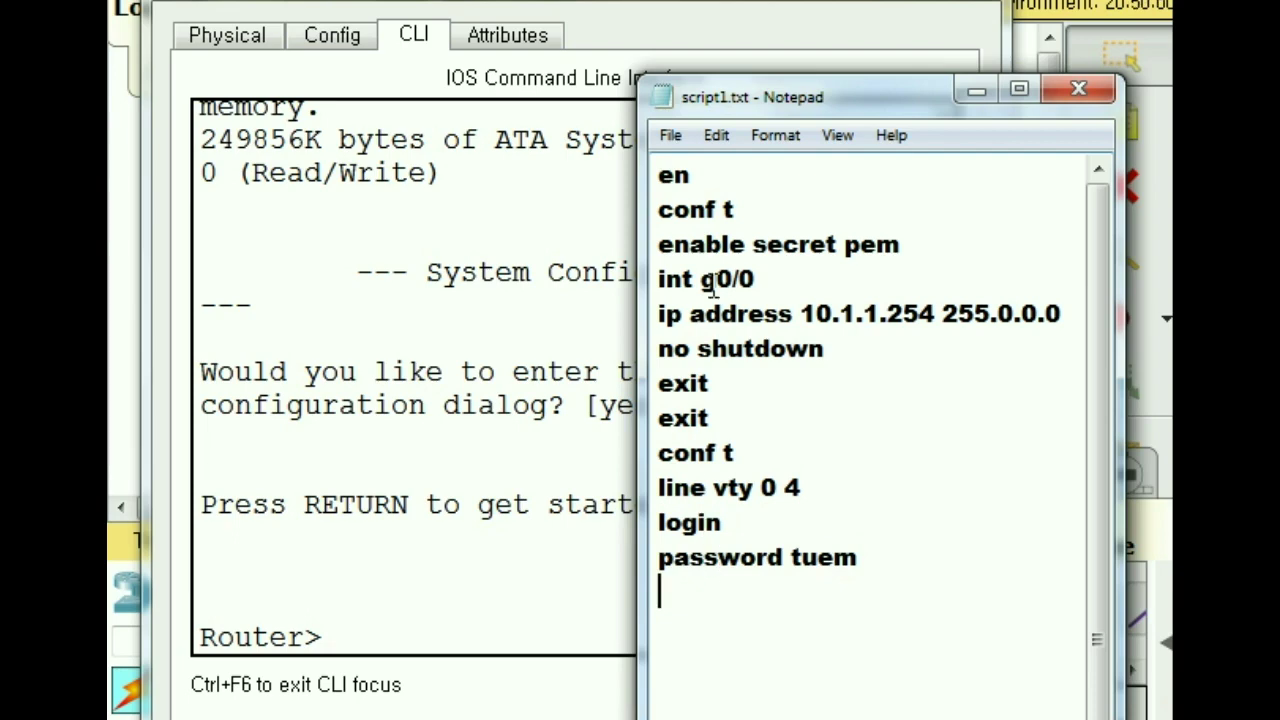
left_click_drag(658, 176, 876, 574)
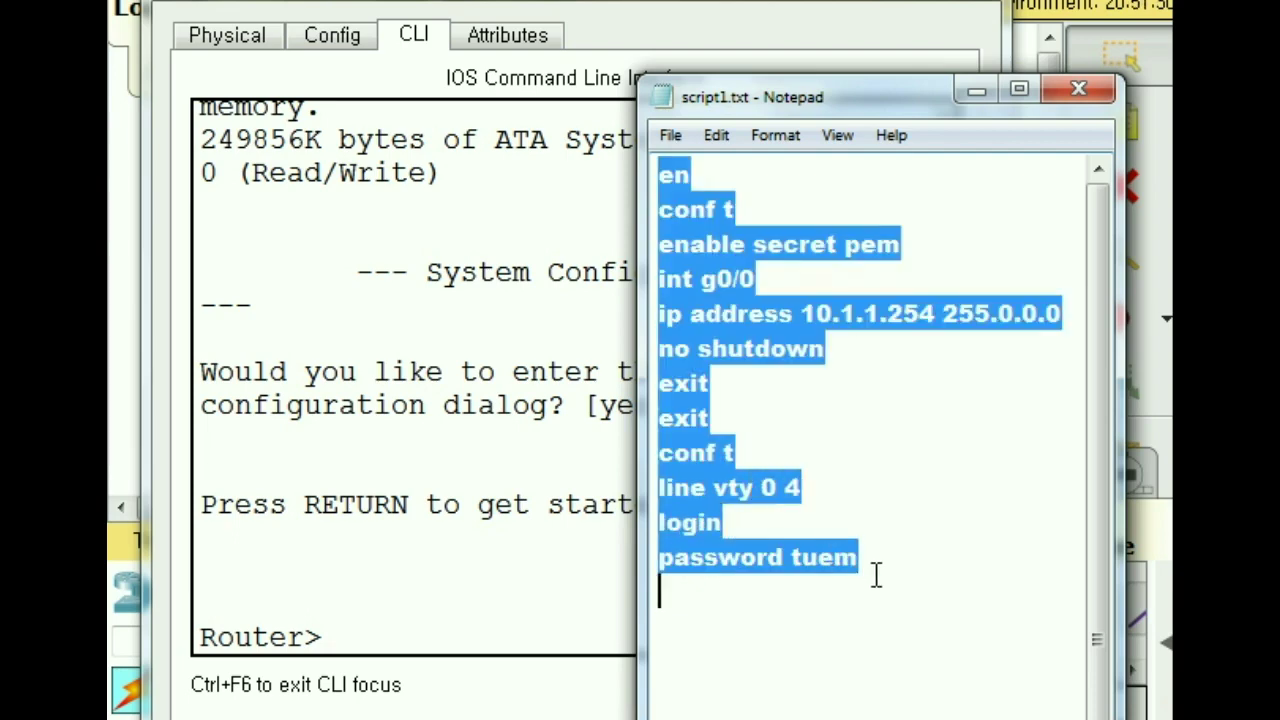
Step: Copy the selected router script with Edit > Copy and return to the router CLI
left_click(716, 135)
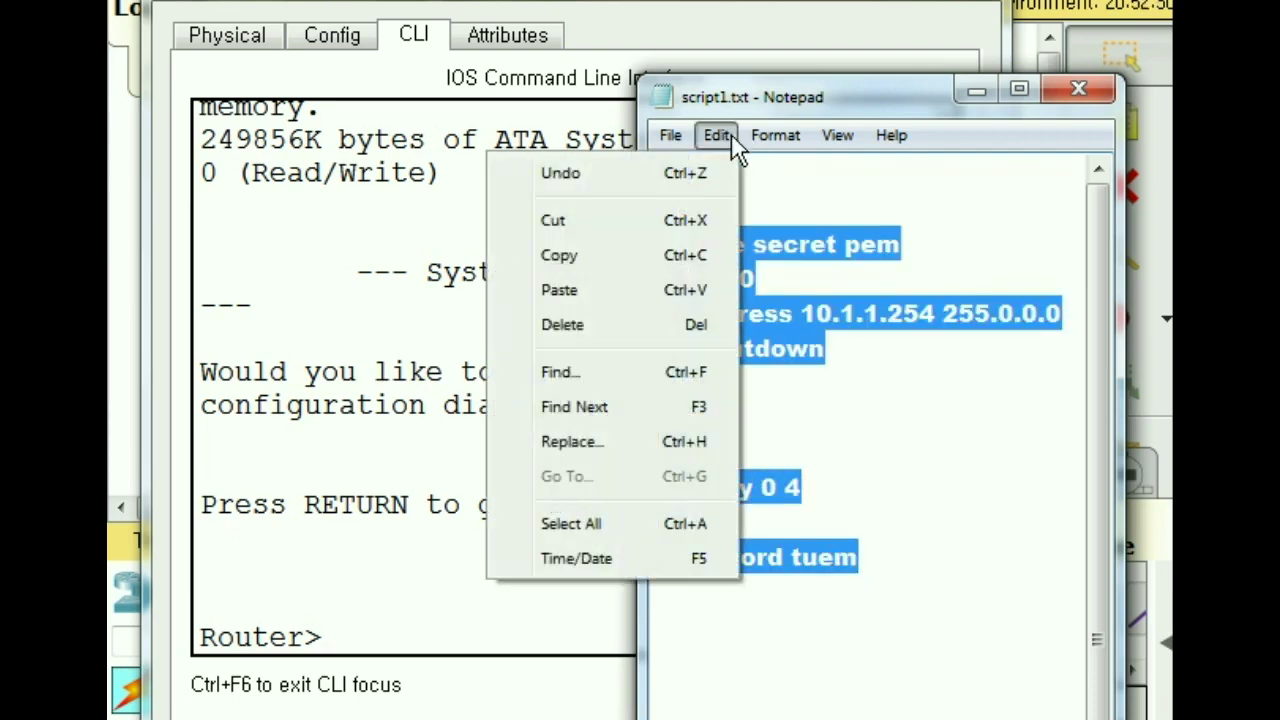
left_click(557, 254)
key("alt+Tab")
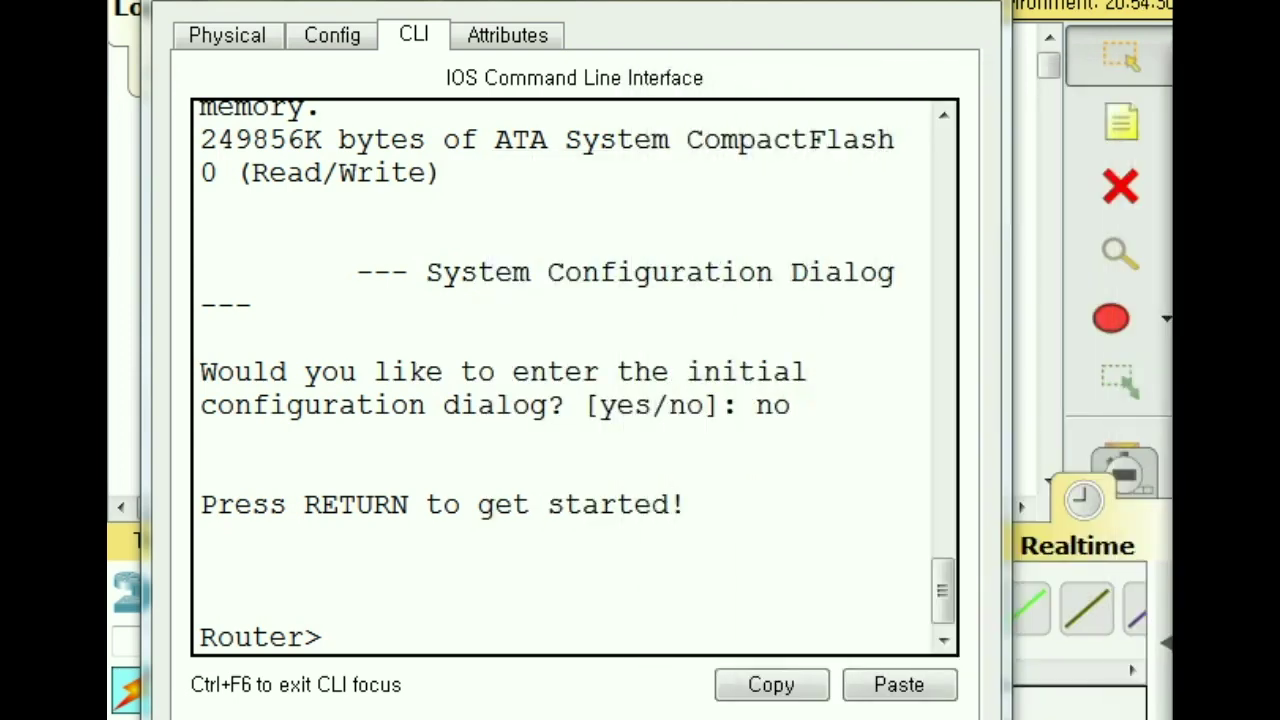
Step: Paste the script into Router5's CLI and set the Notepad script beside the output
left_click(898, 686)
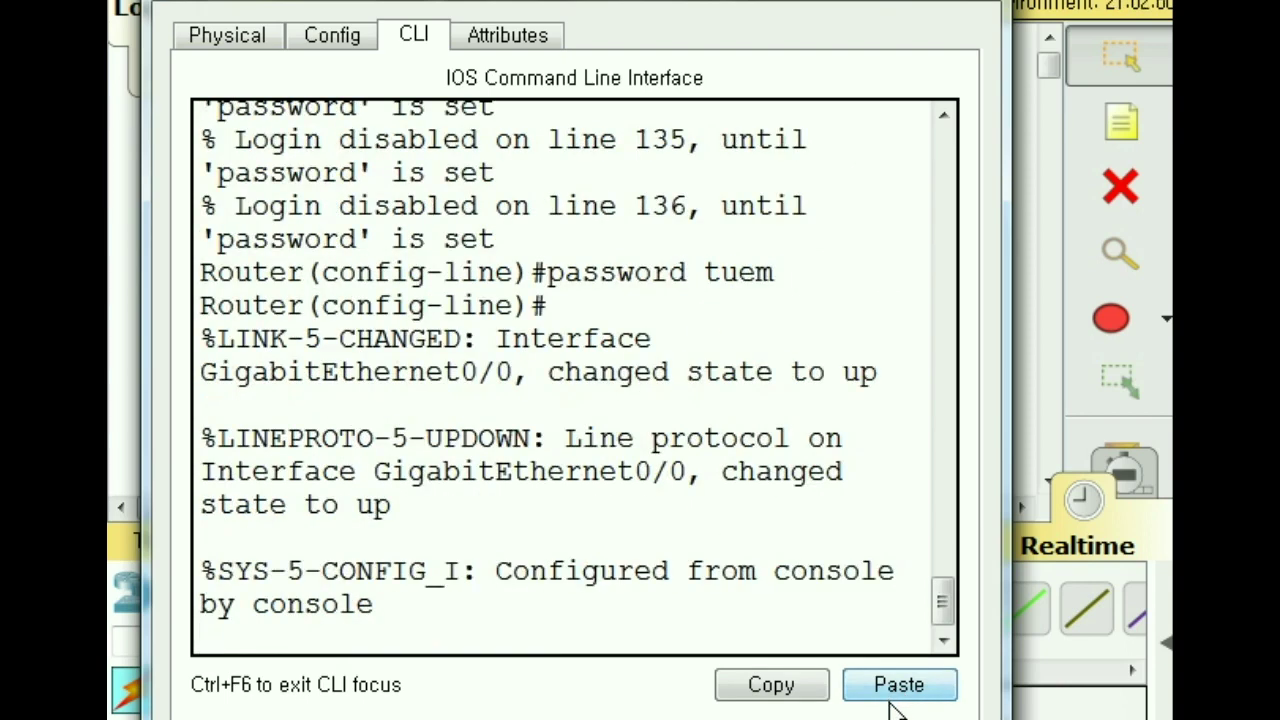
key("Return")
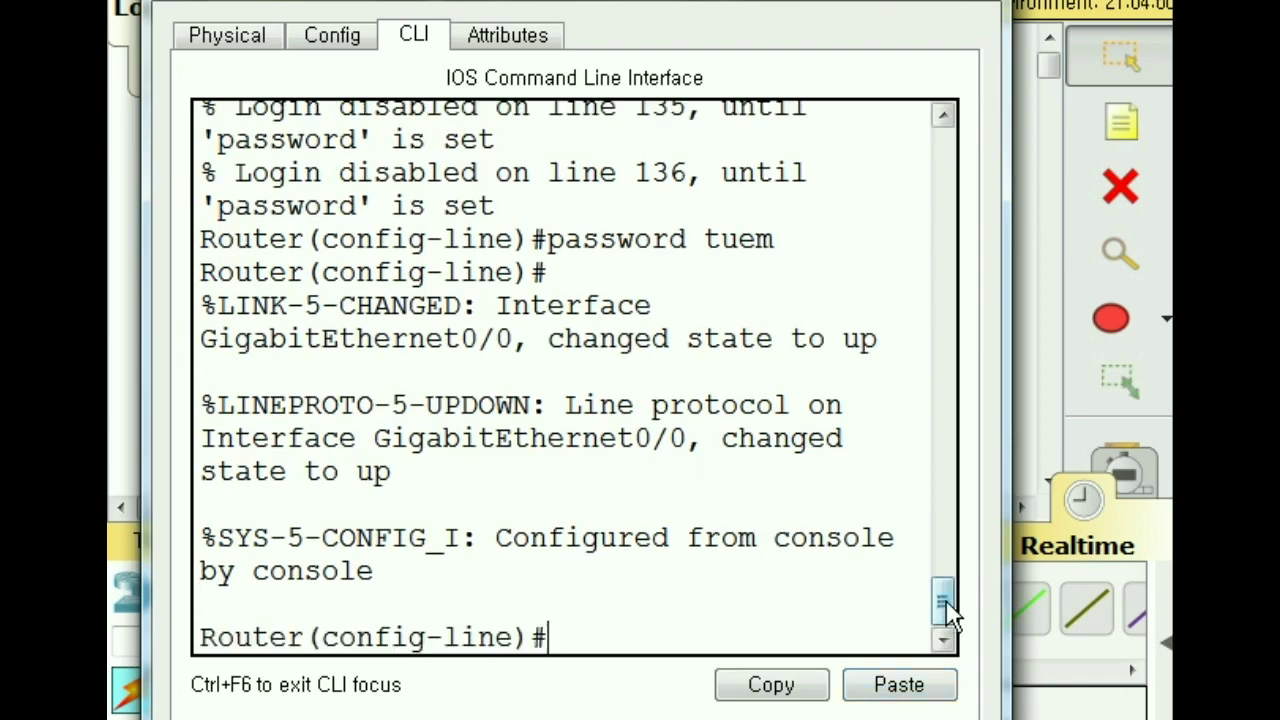
left_click_drag(948, 606, 952, 535)
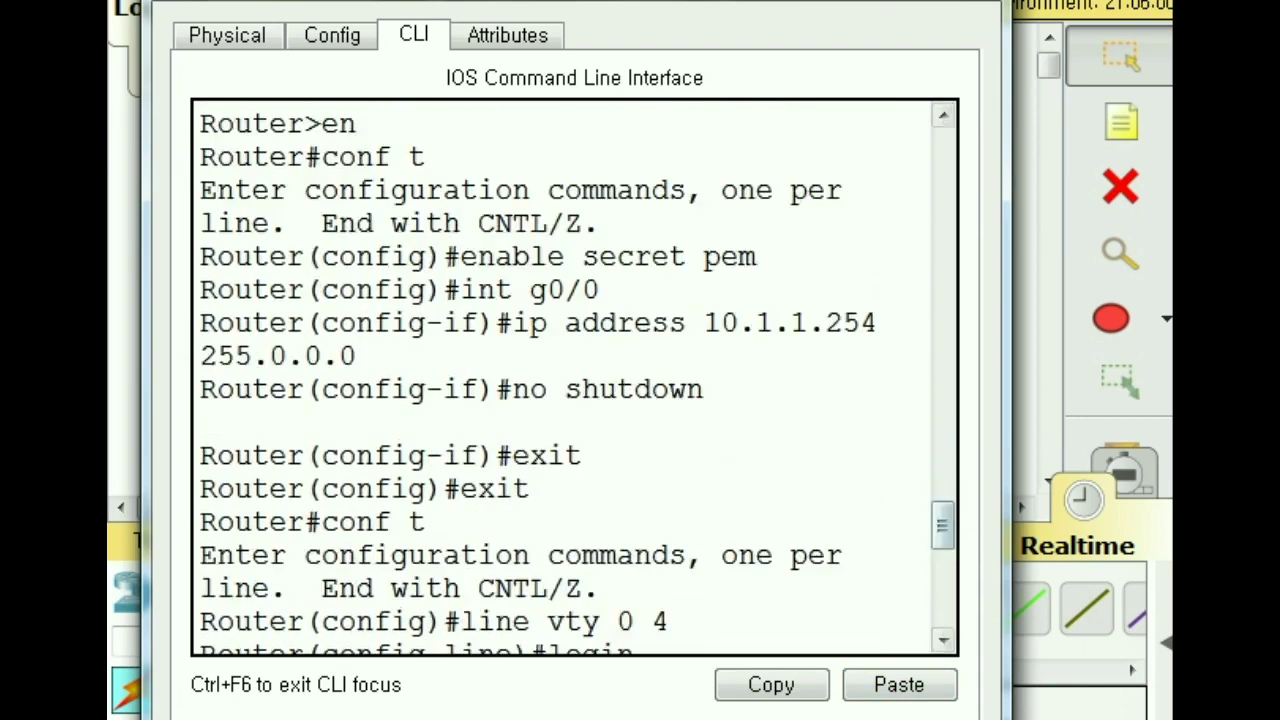
key("alt+Tab")
left_click_drag(1158, 80, 898, 98)
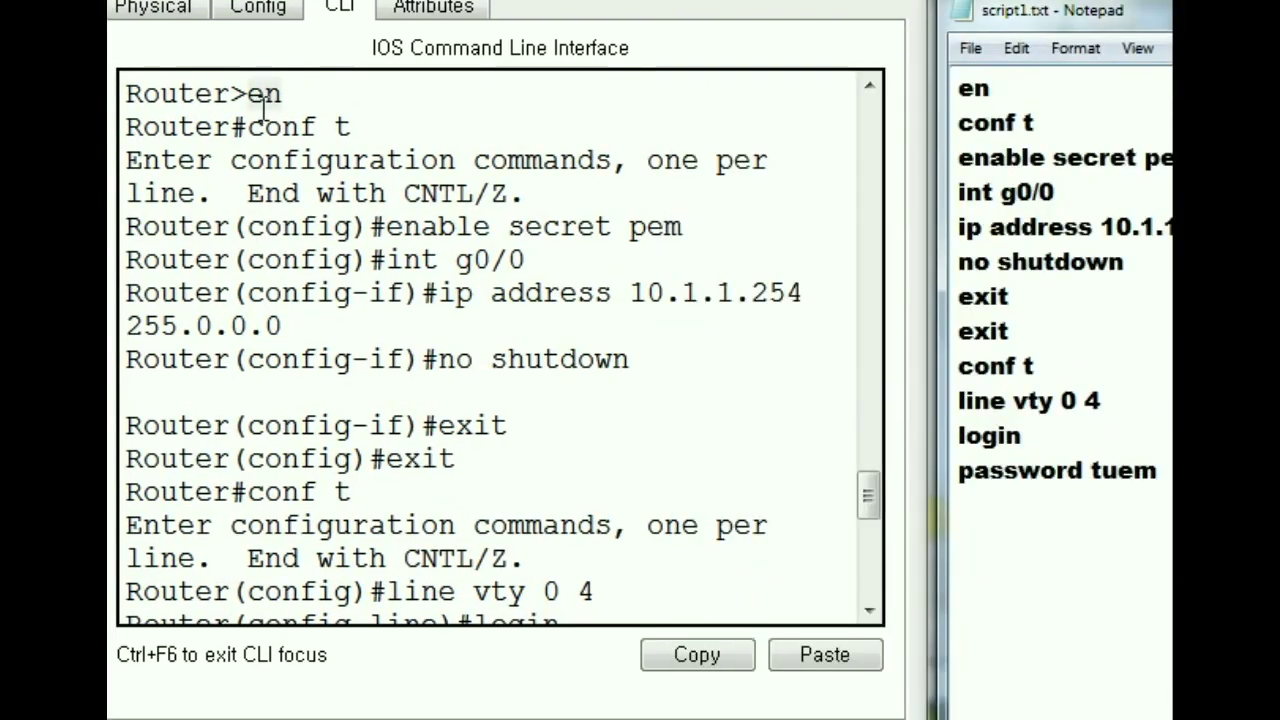
Step: Match the echoed en, conf t and enable secret commands against the script
double_click(268, 94)
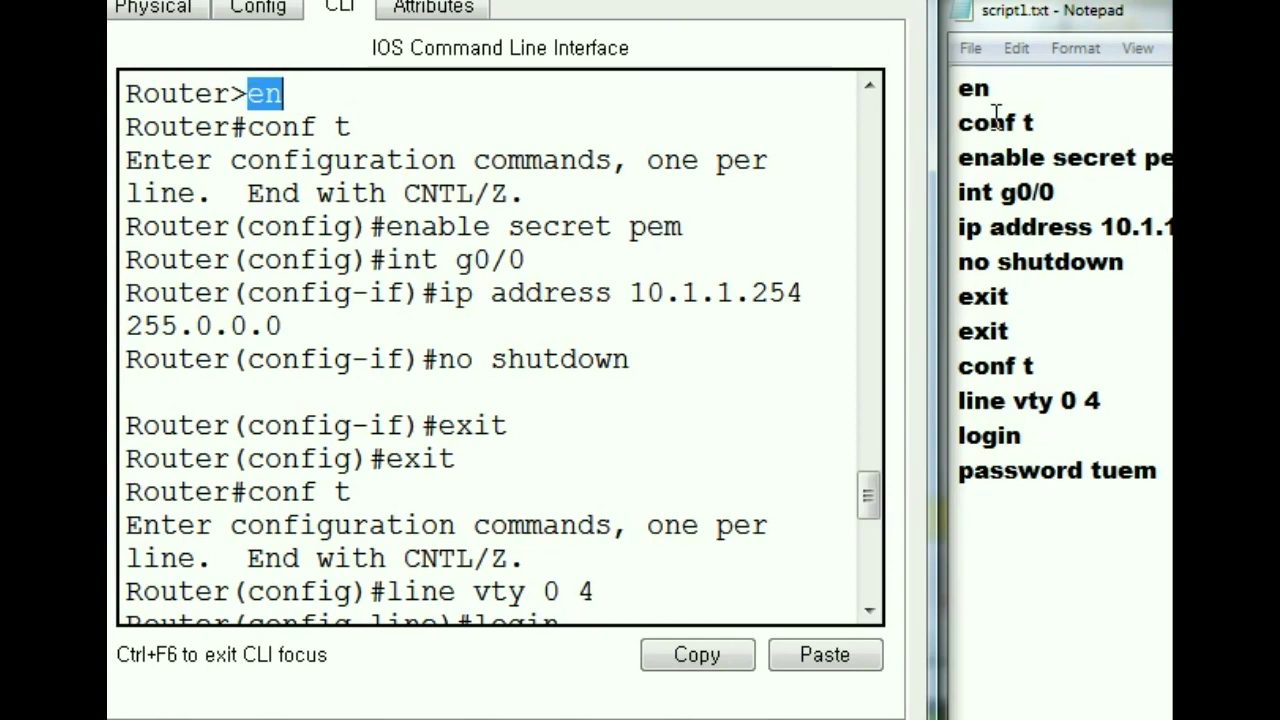
left_click_drag(249, 127, 354, 127)
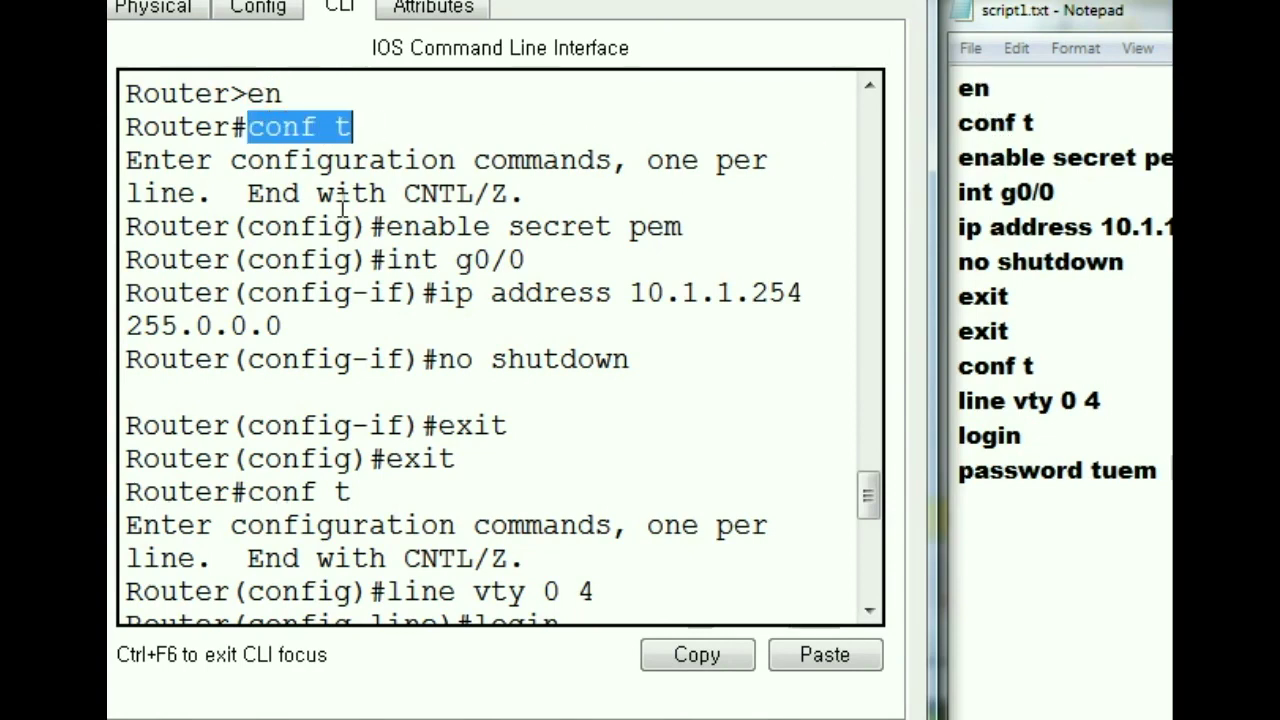
left_click(387, 221)
left_click_drag(388, 224, 694, 228)
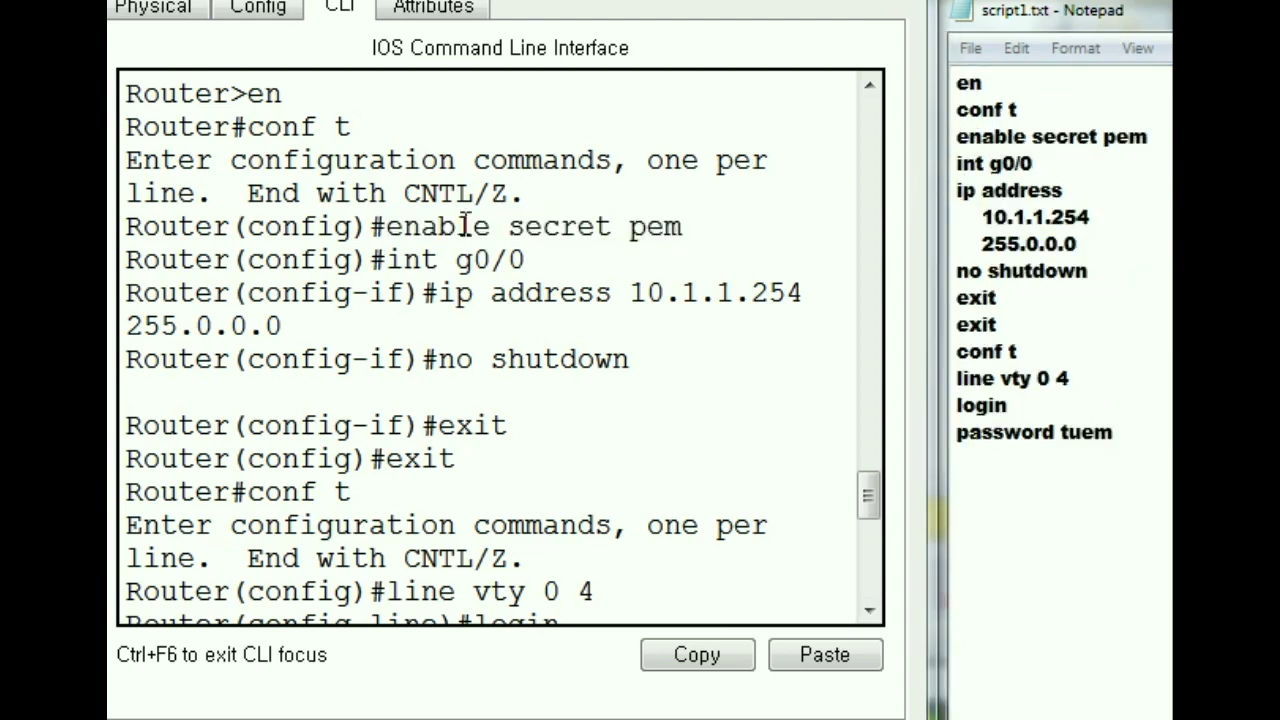
left_click_drag(388, 226, 737, 226)
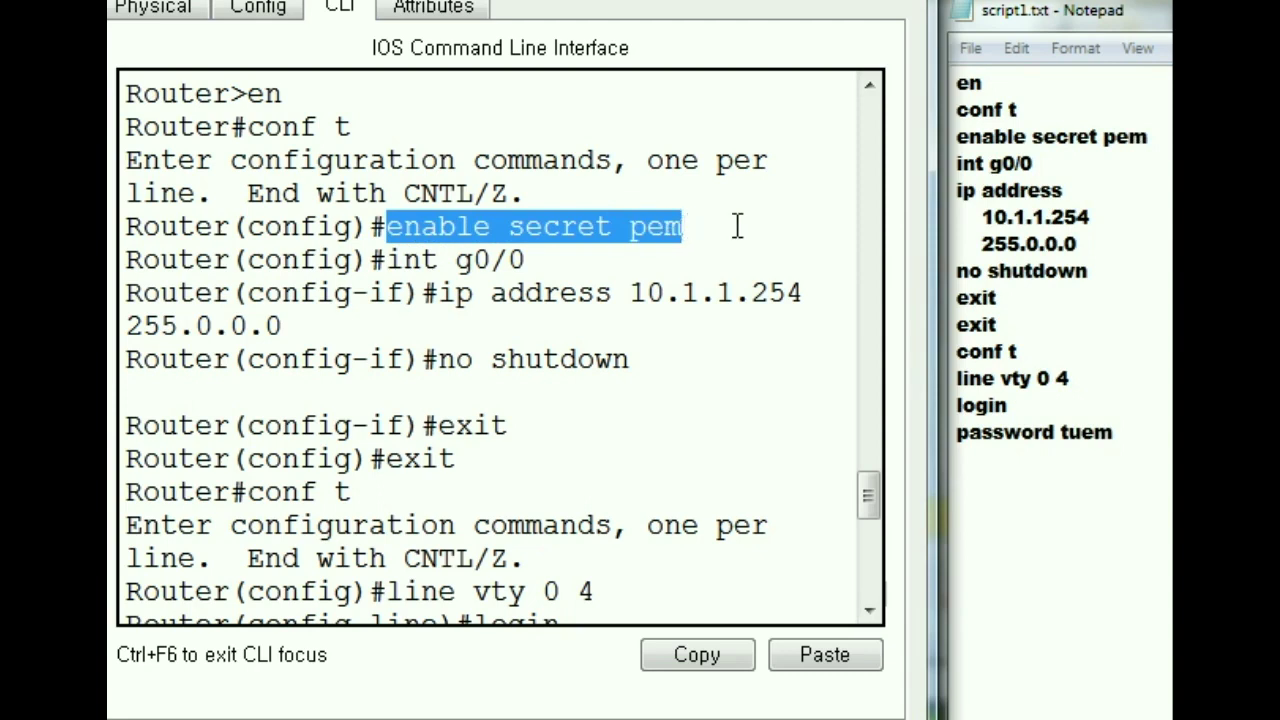
left_click_drag(957, 137, 1146, 142)
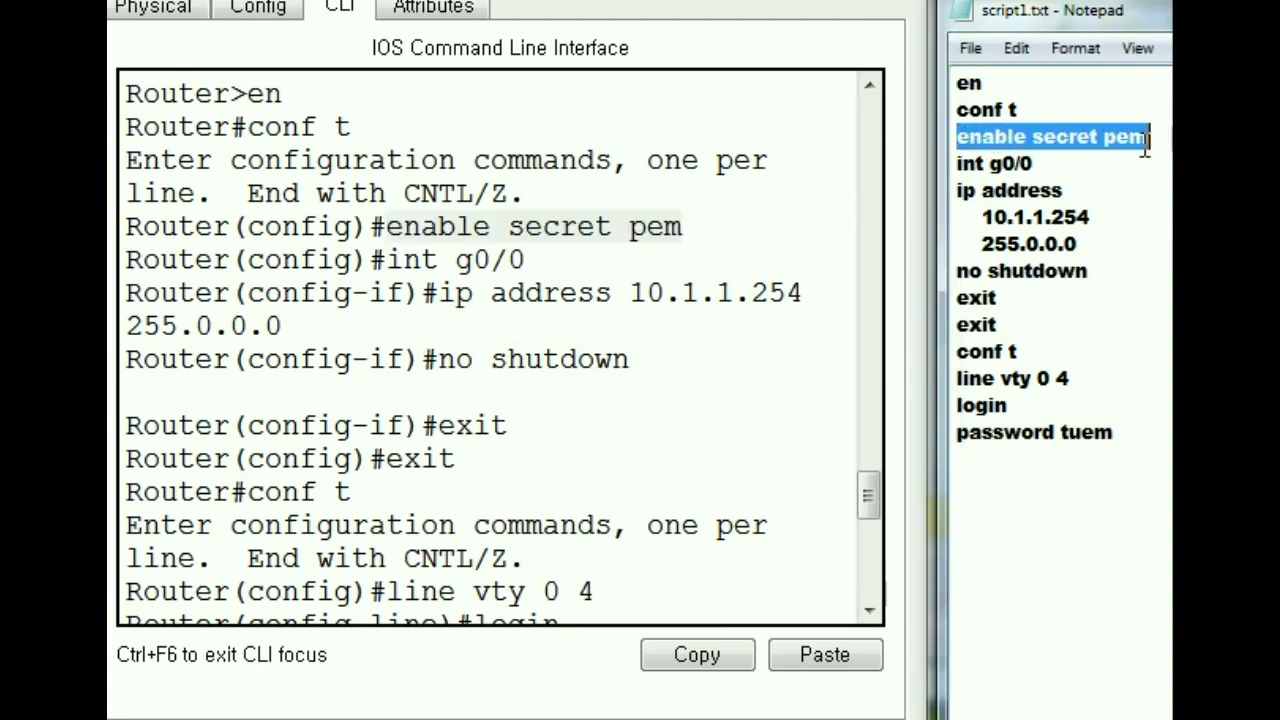
left_click(958, 164)
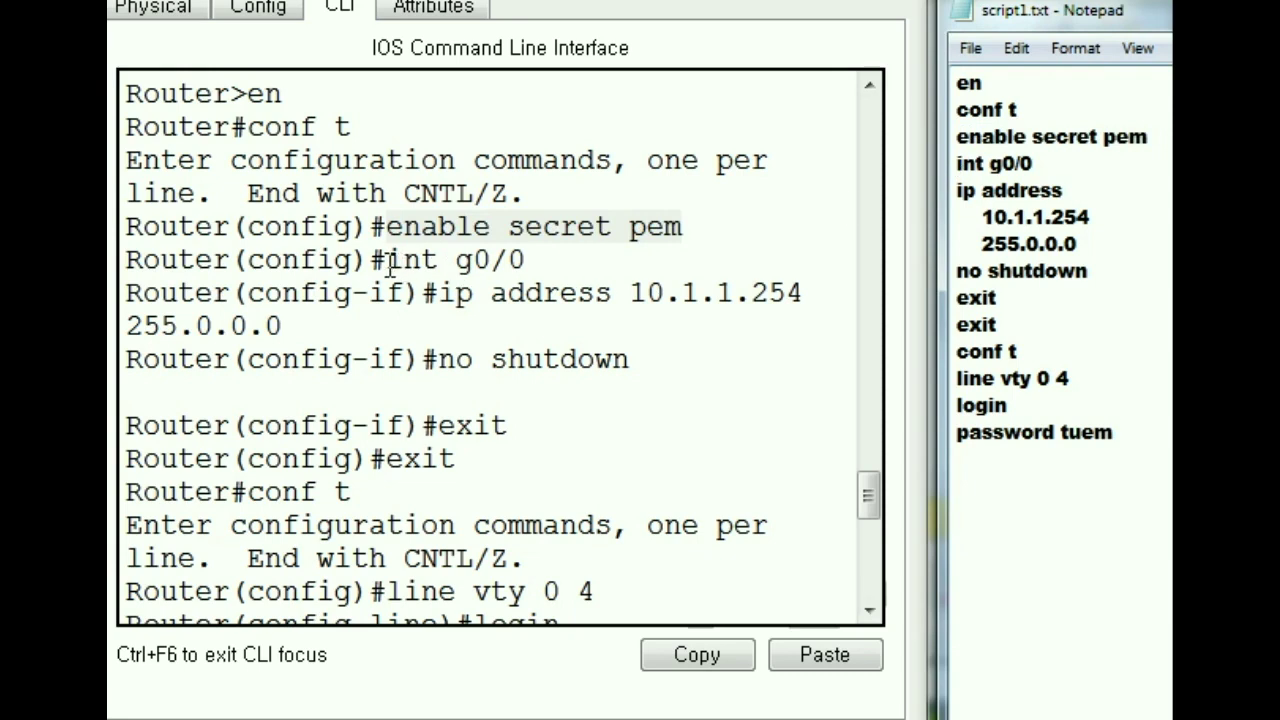
Step: Match the int g0/0, ip address 10.1.1.254 255.0.0.0, no shutdown and exit commands against the script
left_click_drag(387, 261, 561, 260)
left_click_drag(958, 164, 1071, 176)
left_click(956, 198)
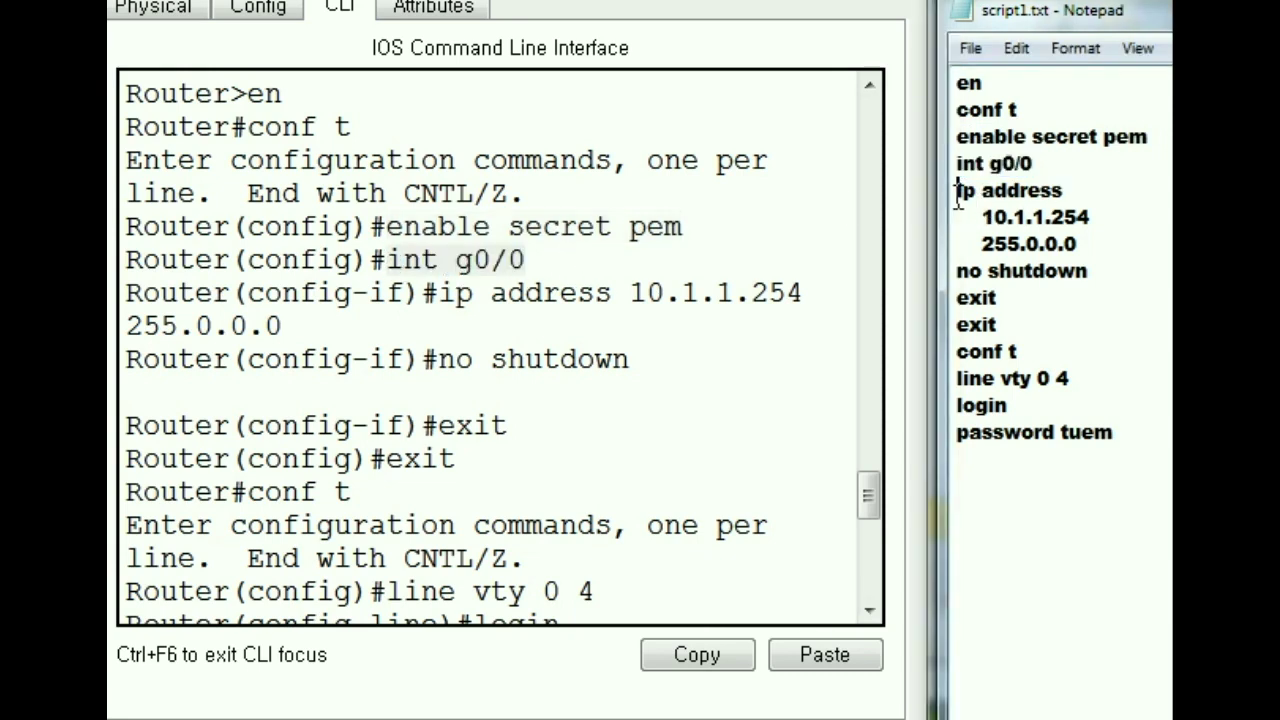
left_click_drag(958, 196, 1108, 240)
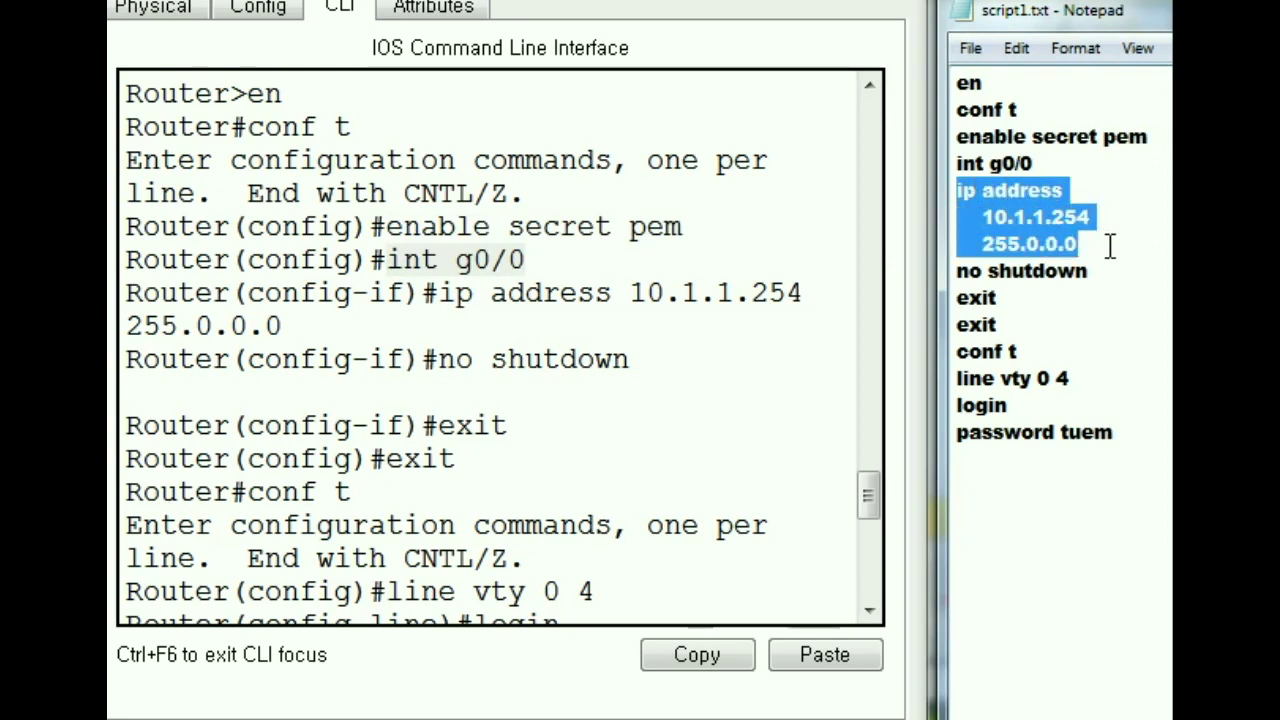
left_click_drag(437, 291, 824, 329)
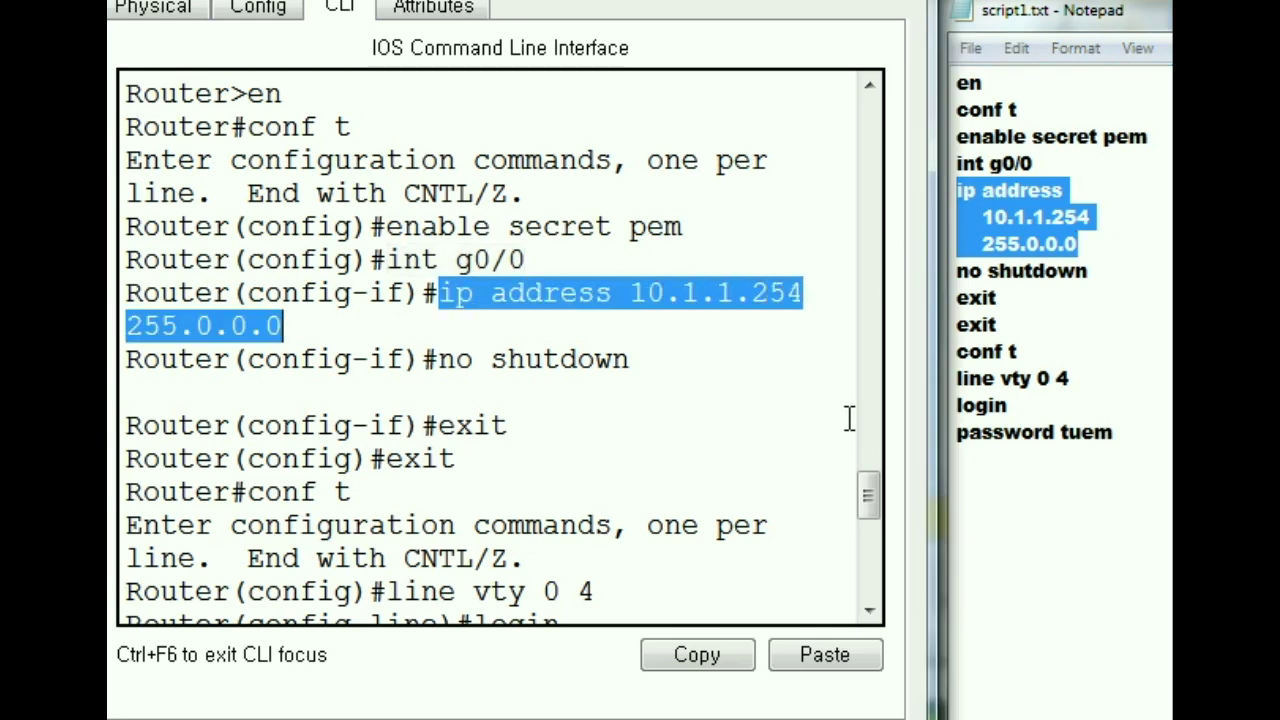
left_click_drag(960, 271, 1090, 271)
left_click_drag(440, 359, 640, 357)
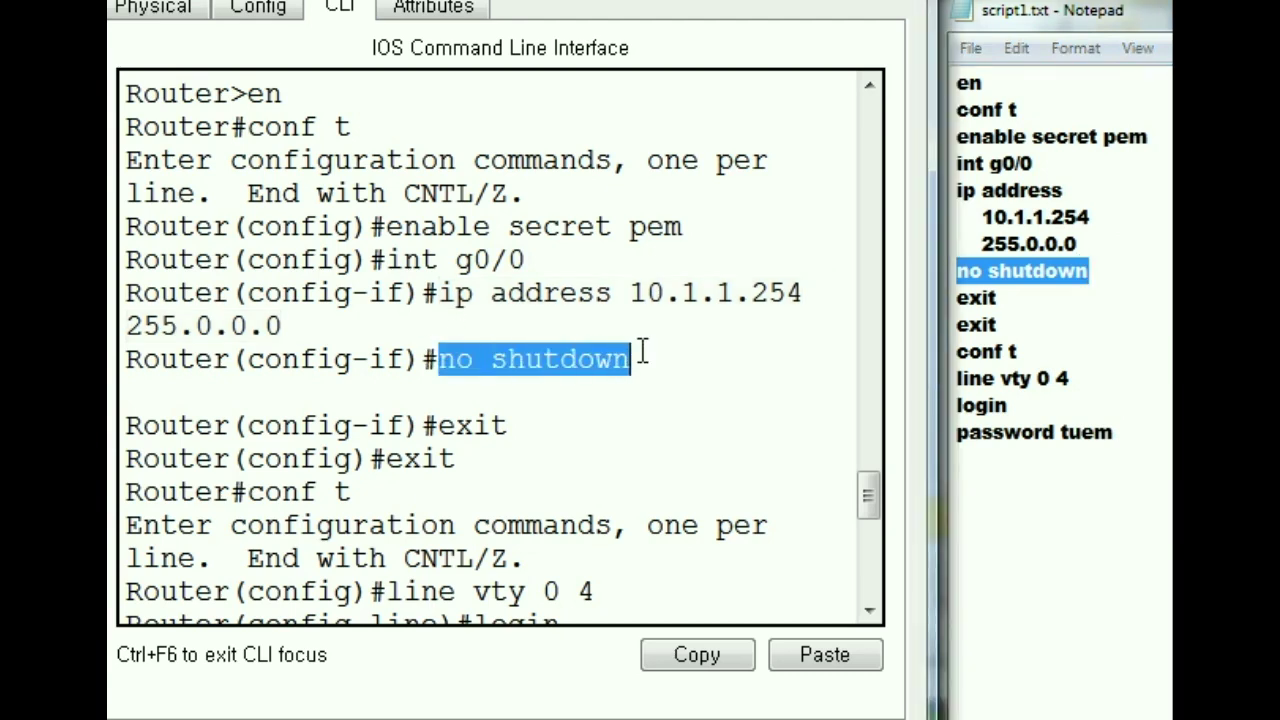
left_click(958, 300)
left_click_drag(958, 300, 1012, 326)
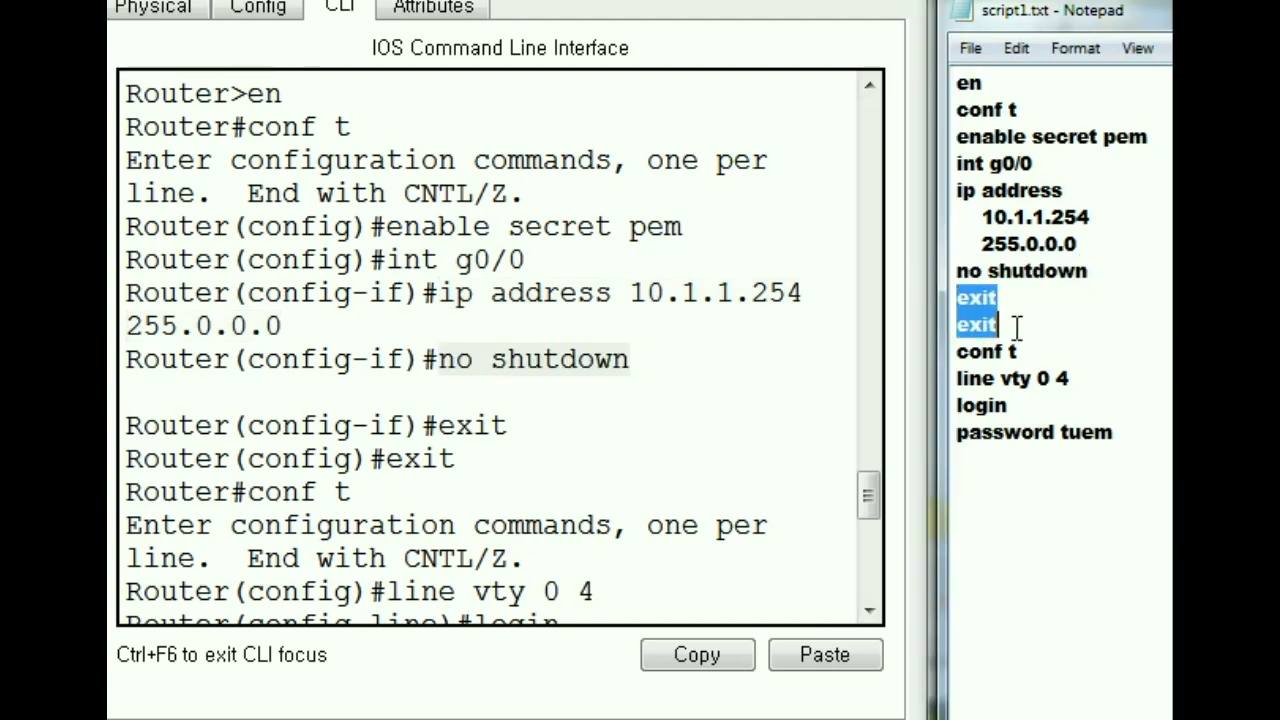
left_click_drag(436, 425, 522, 436)
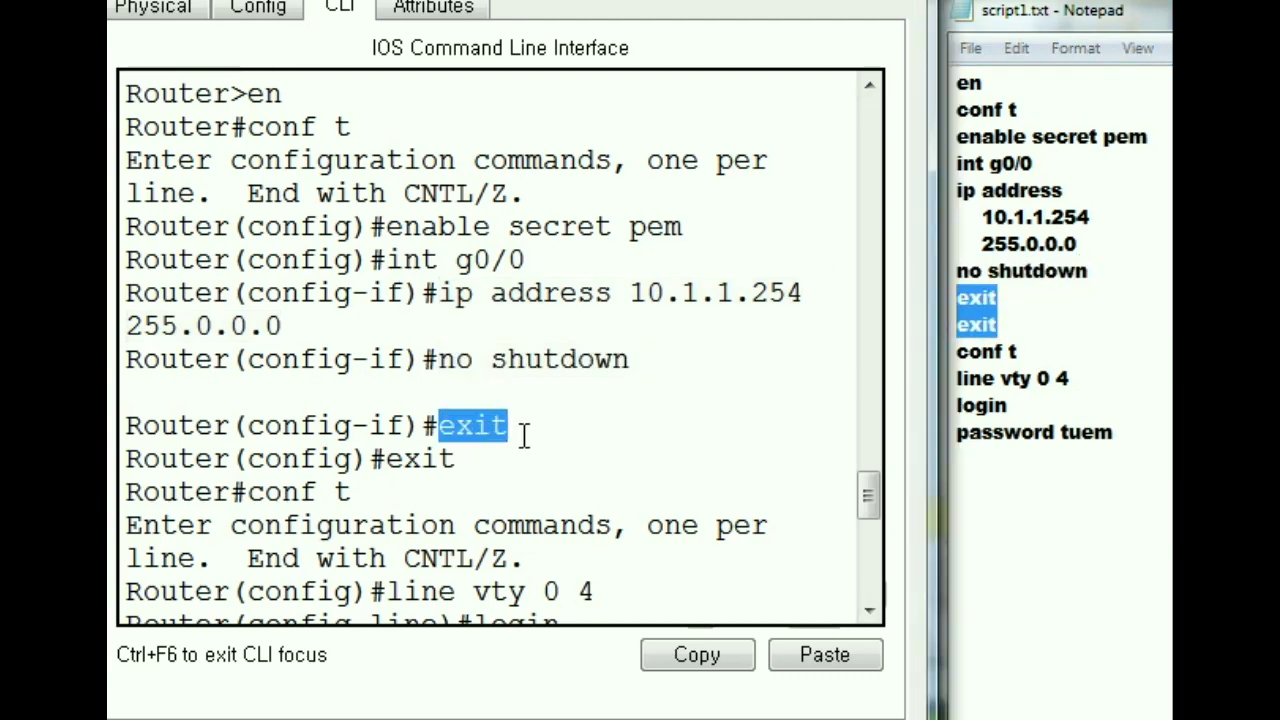
left_click_drag(402, 458, 486, 458)
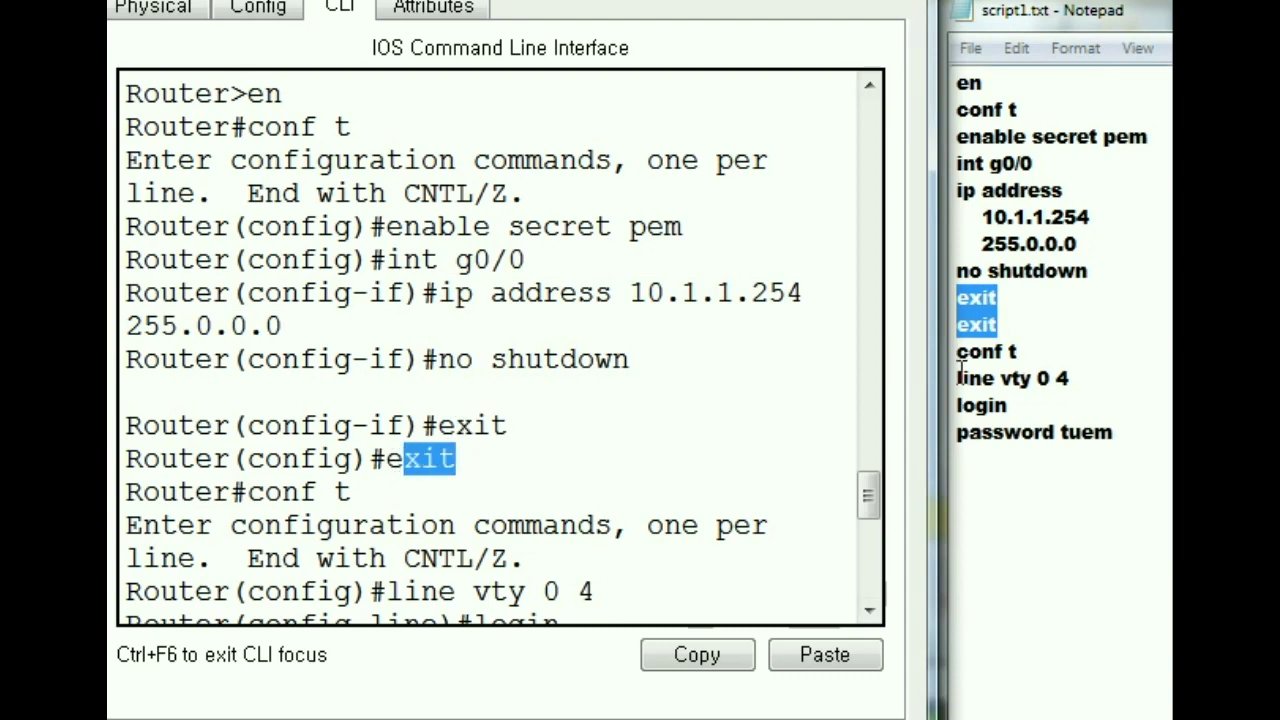
Step: Match the second conf t, line vty 0 4, login and vty password commands against the script
left_click_drag(958, 352, 1018, 352)
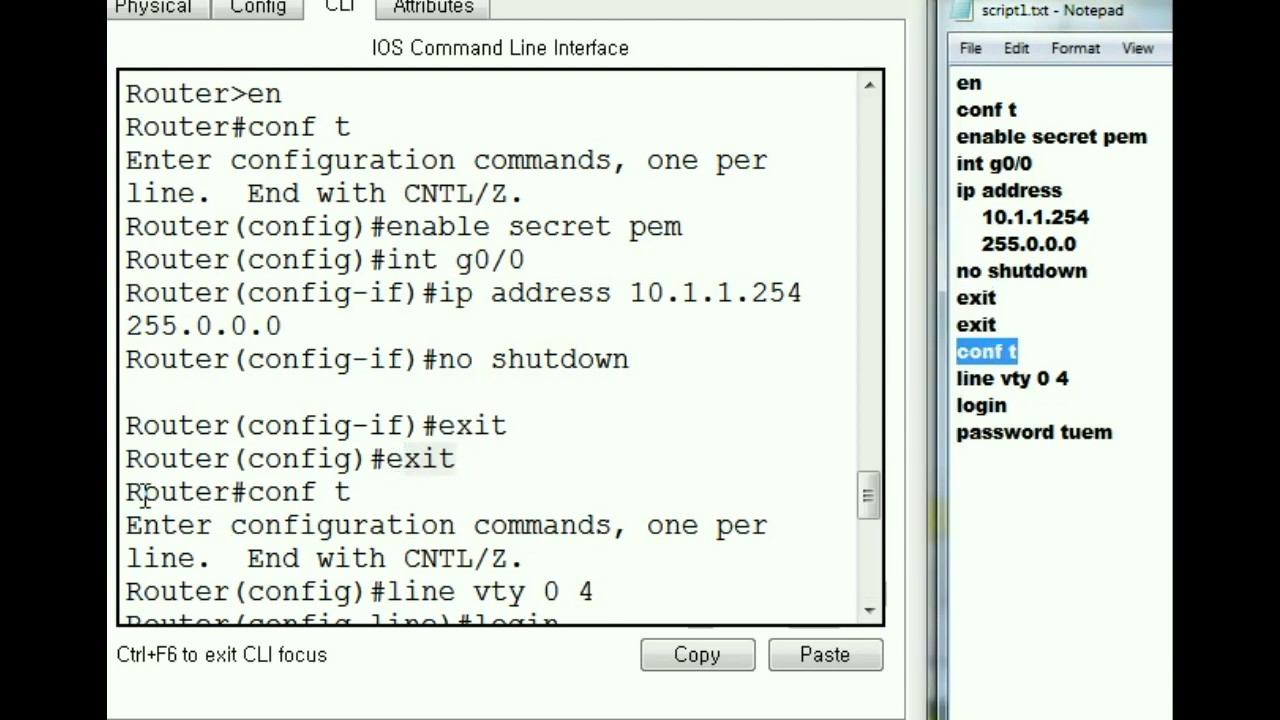
left_click_drag(127, 491, 252, 494)
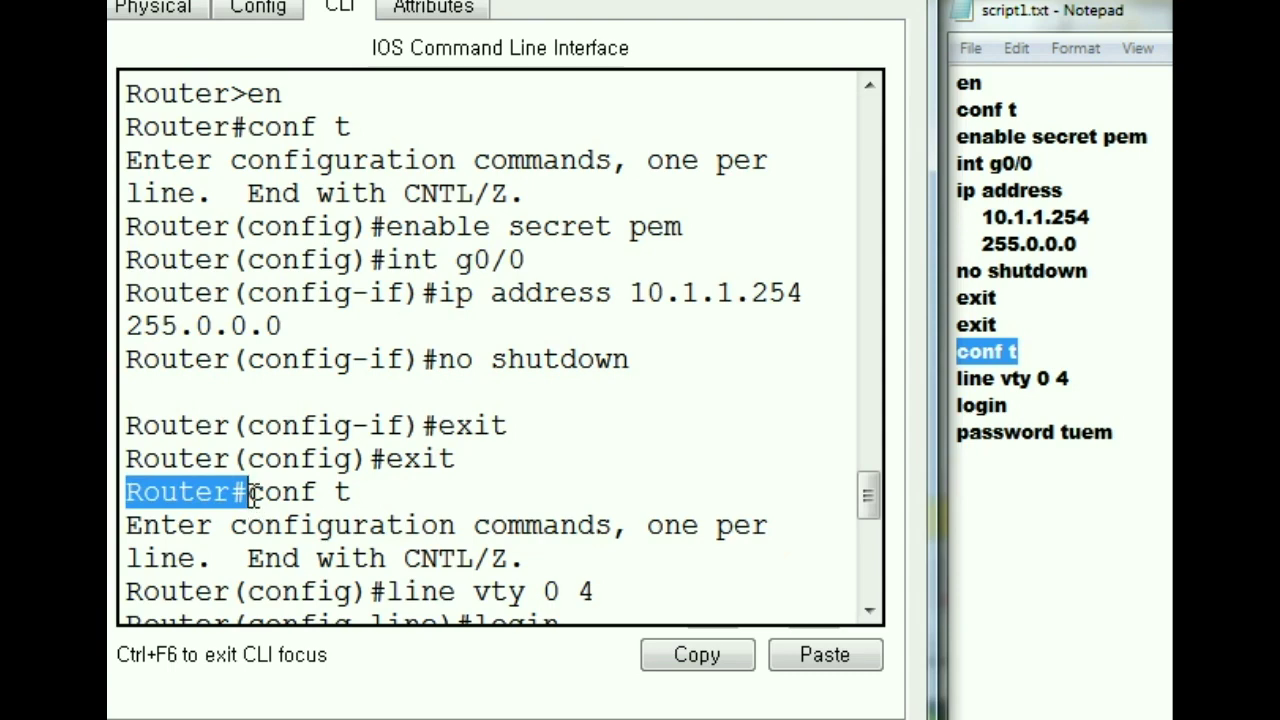
left_click_drag(354, 490, 245, 491)
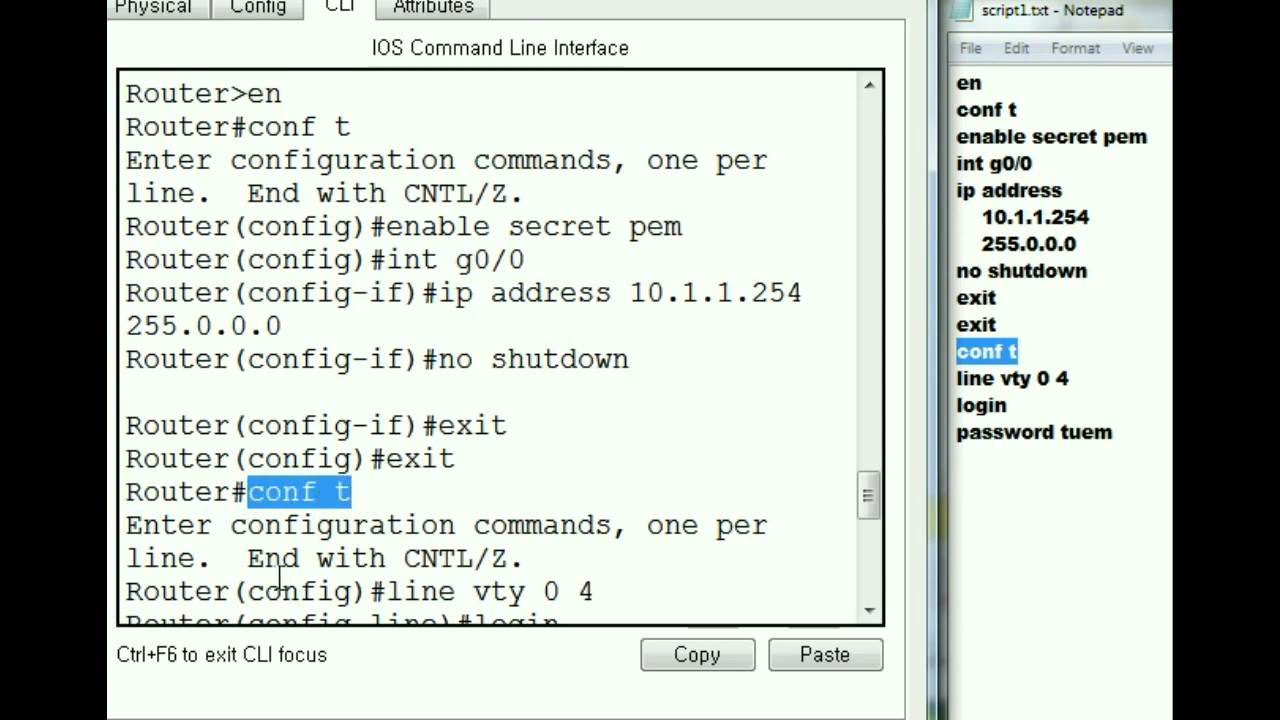
left_click_drag(388, 591, 618, 596)
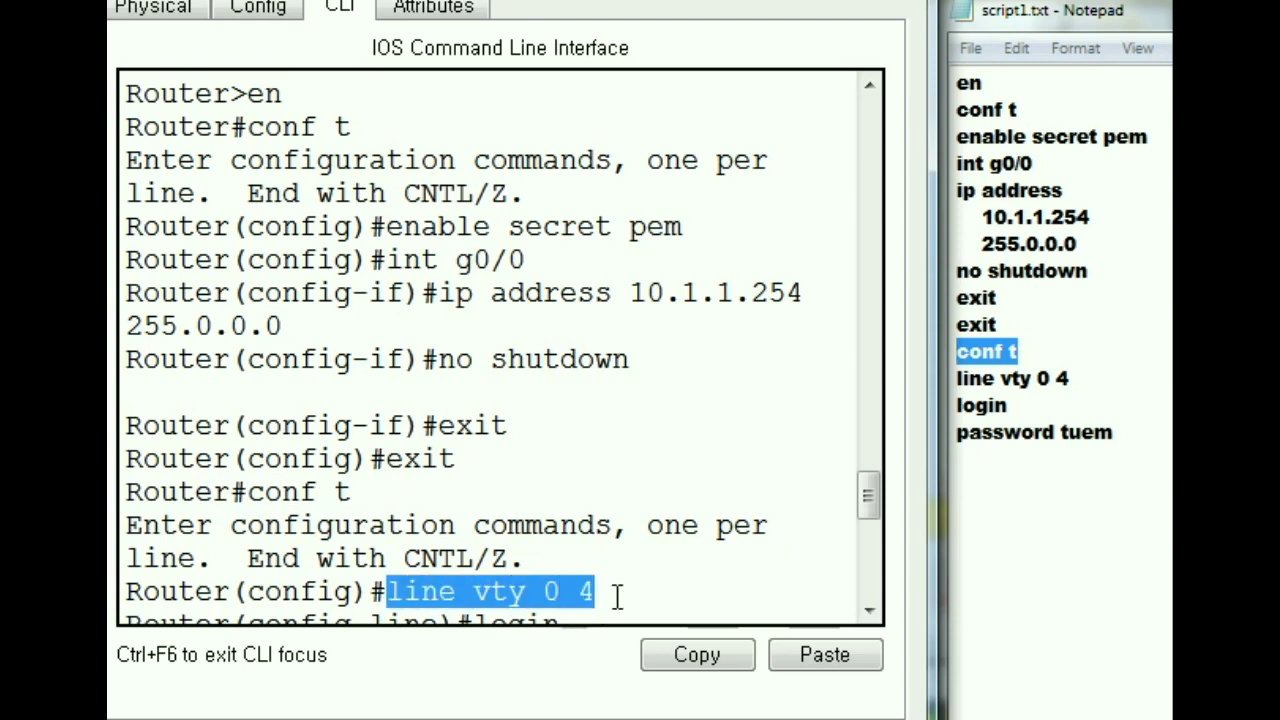
left_click_drag(960, 380, 1069, 380)
left_click(871, 551)
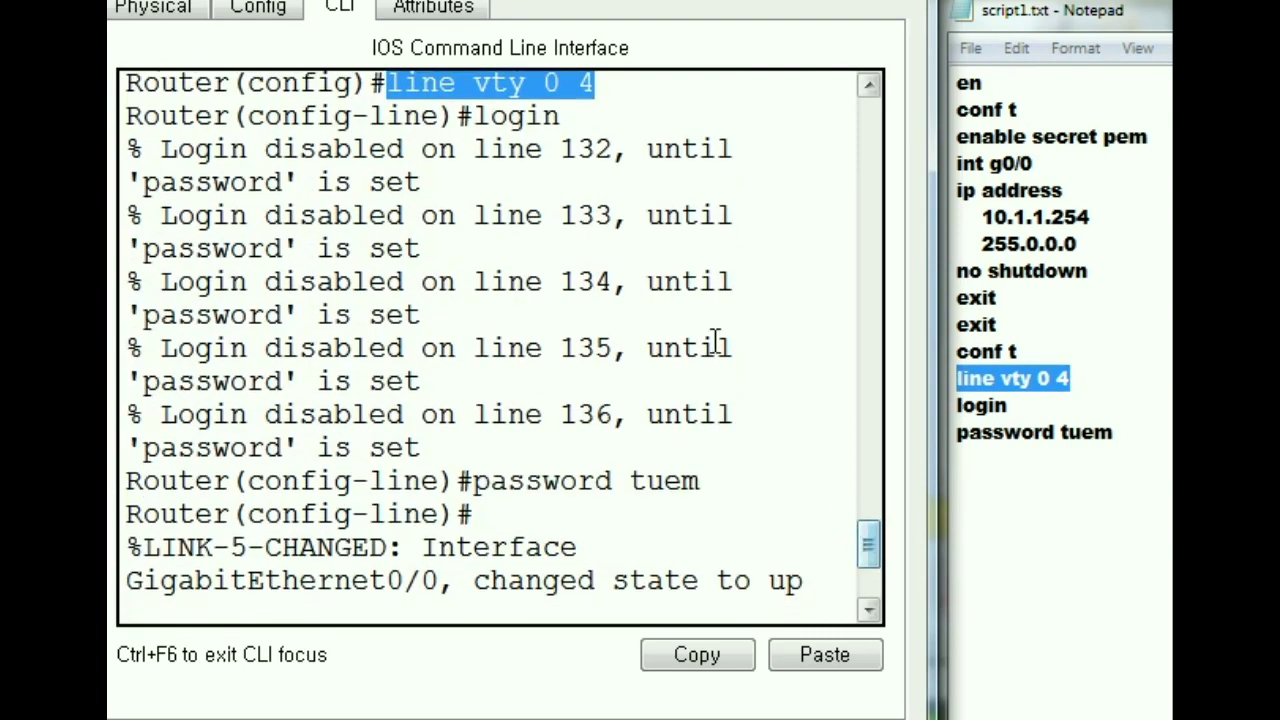
left_click_drag(474, 116, 586, 117)
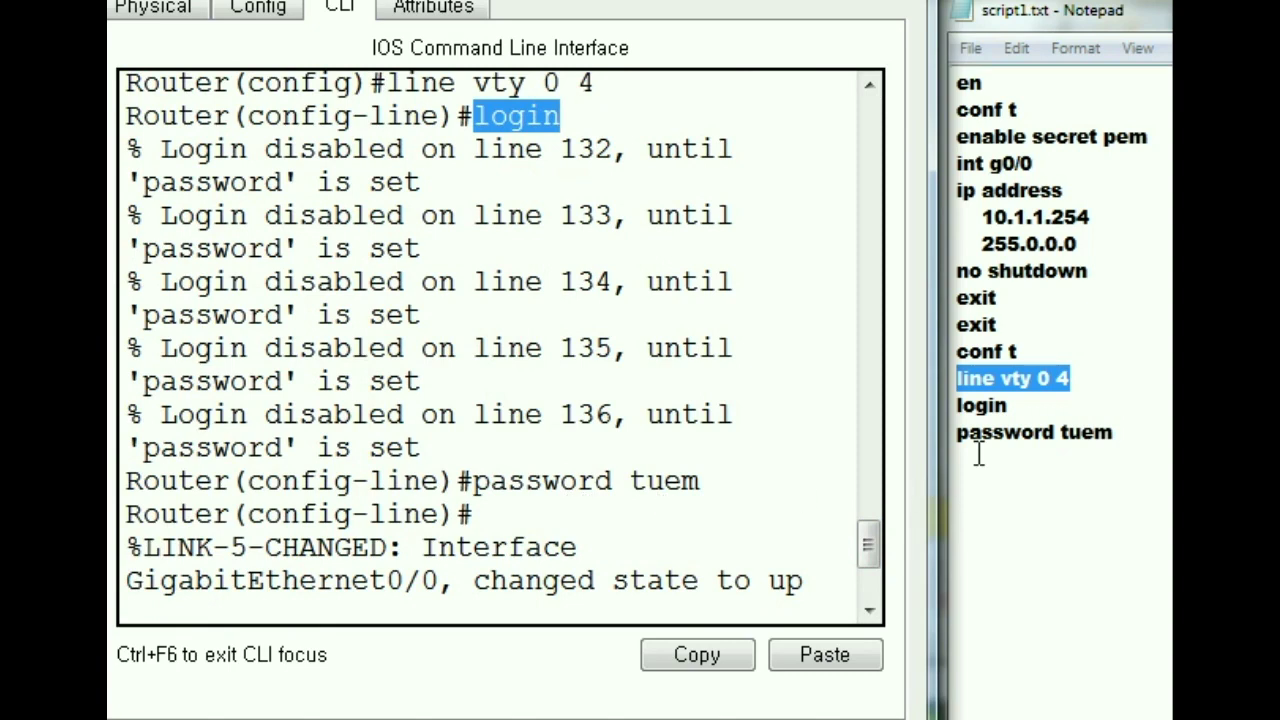
left_click_drag(958, 405, 1036, 405)
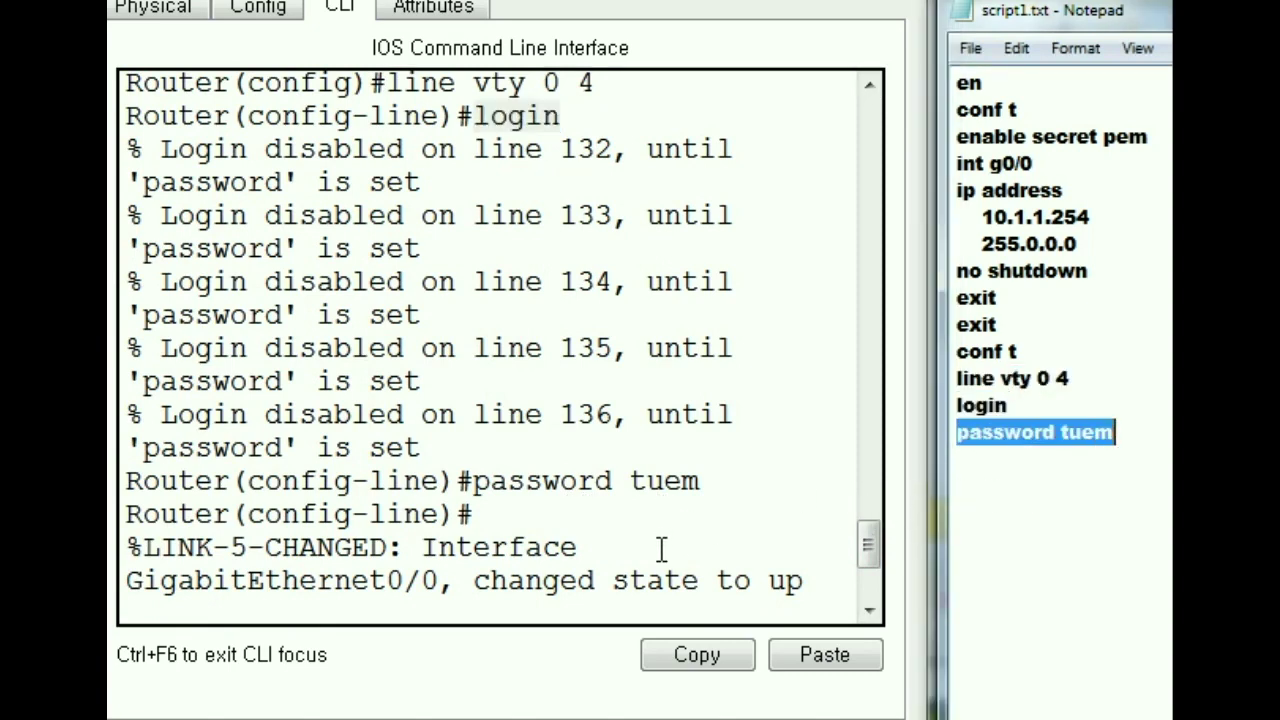
left_click_drag(471, 481, 702, 482)
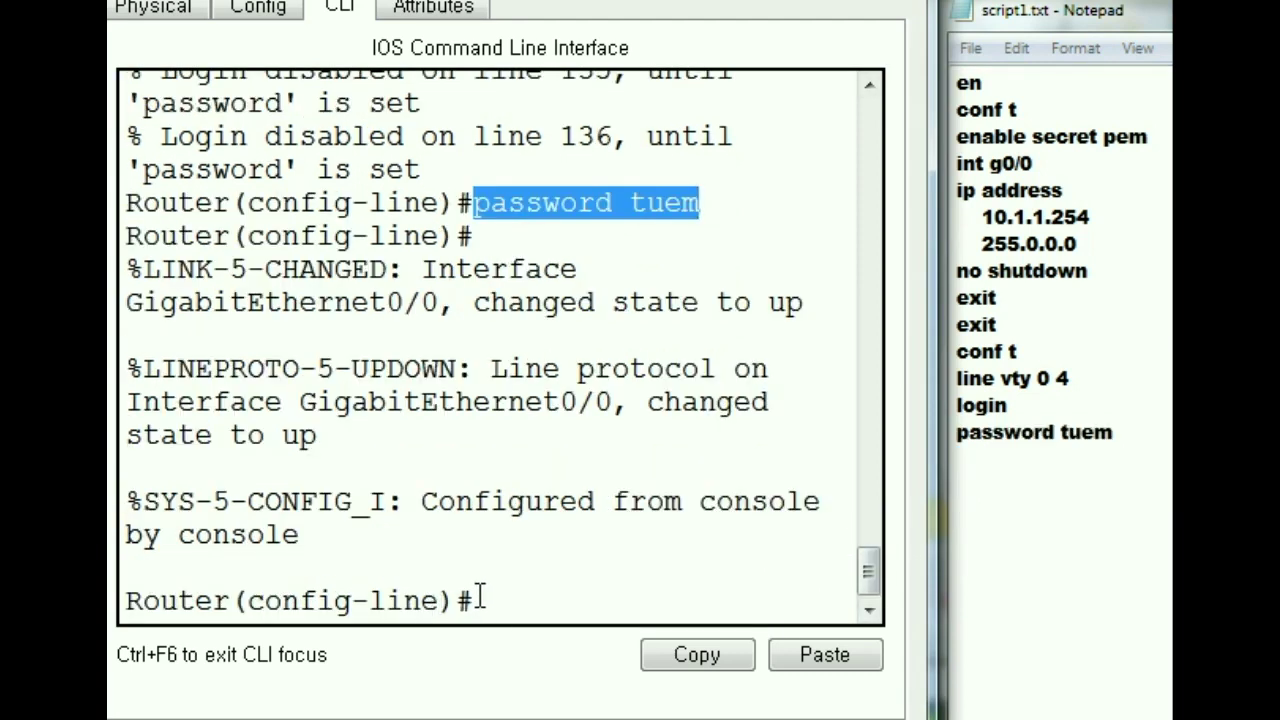
left_click_drag(605, 0, 591, 70)
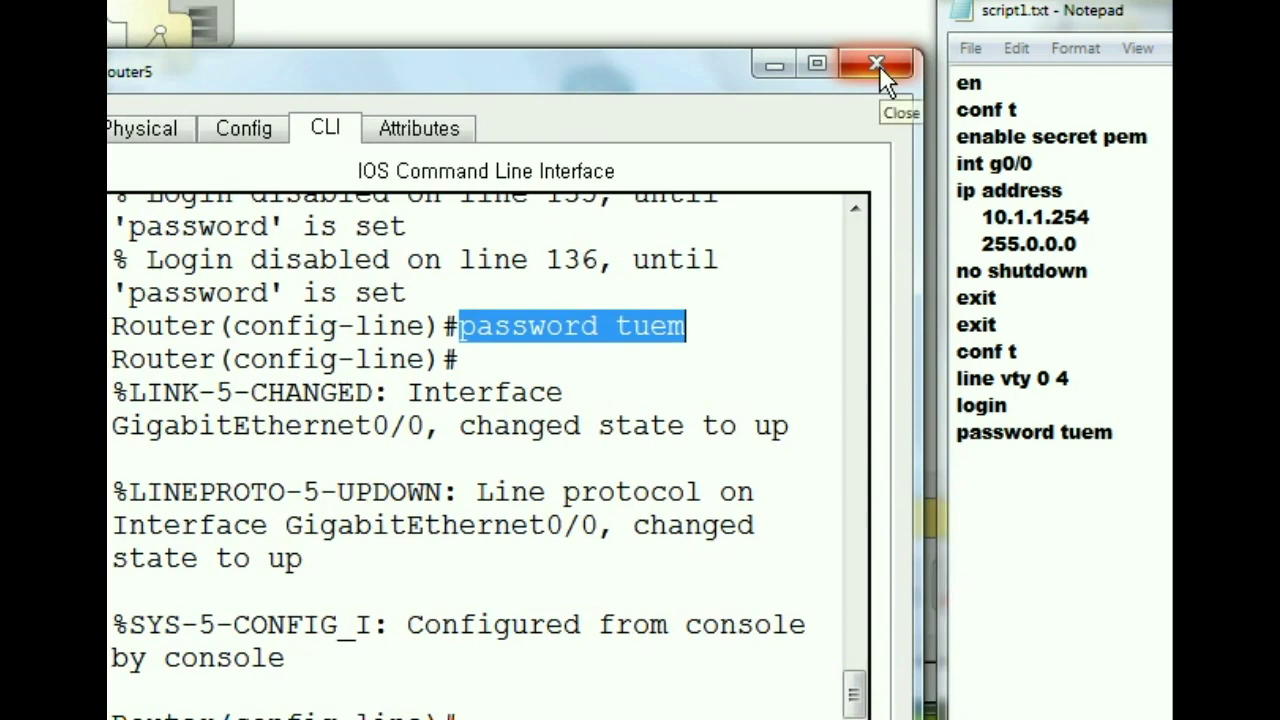
Step: Close the router CLI and run ipconfig on PC1, confirming 10.1.1.253, 255.0.0.0, gateway 0.0.0.0
left_click(876, 65)
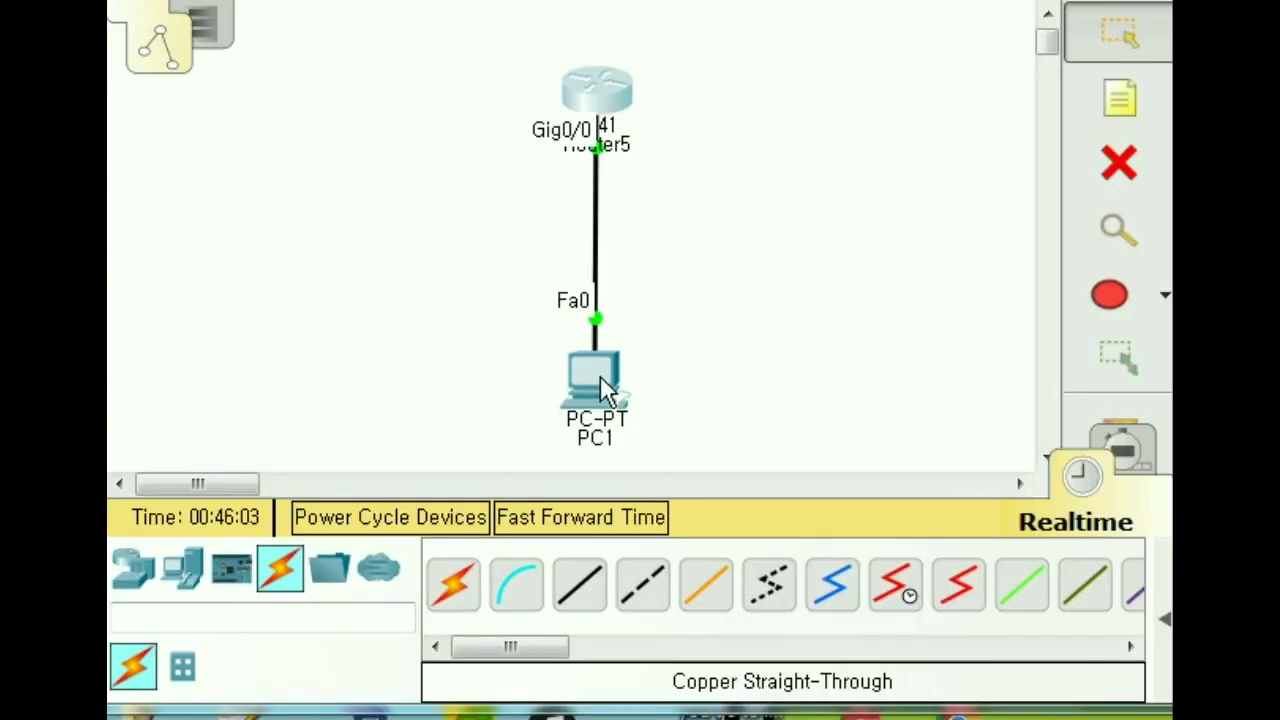
left_click(598, 385)
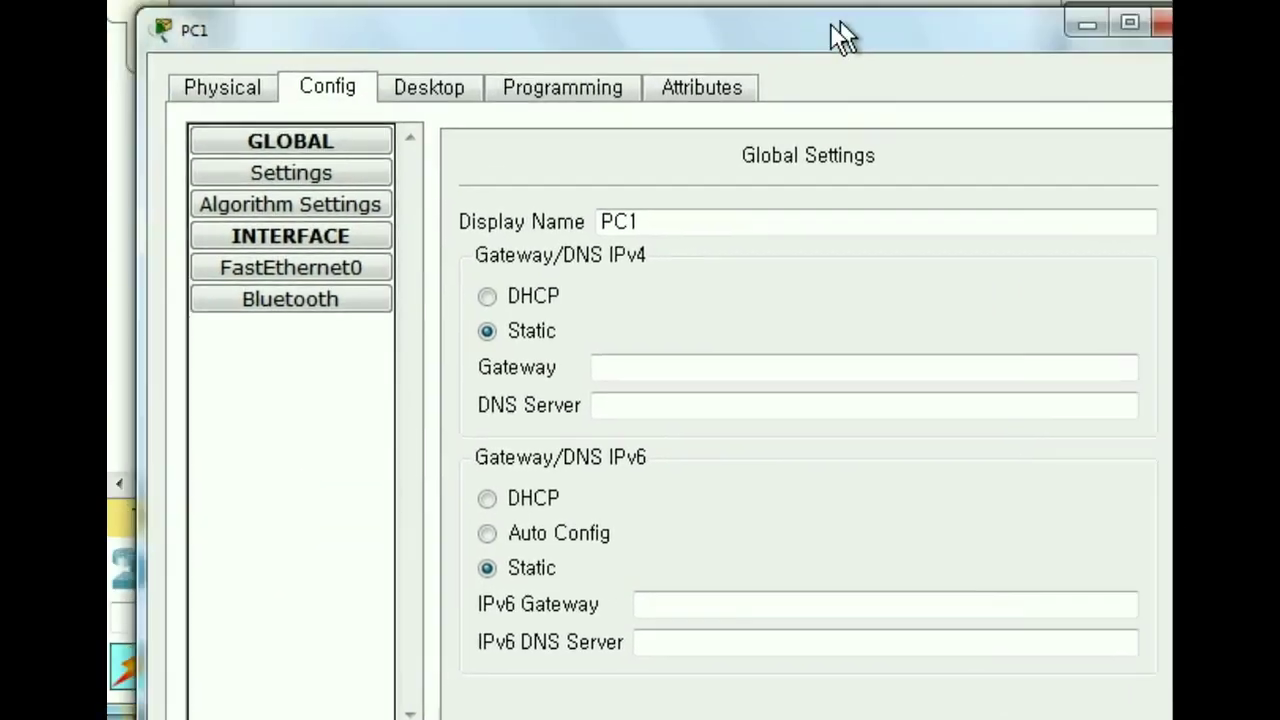
left_click(420, 77)
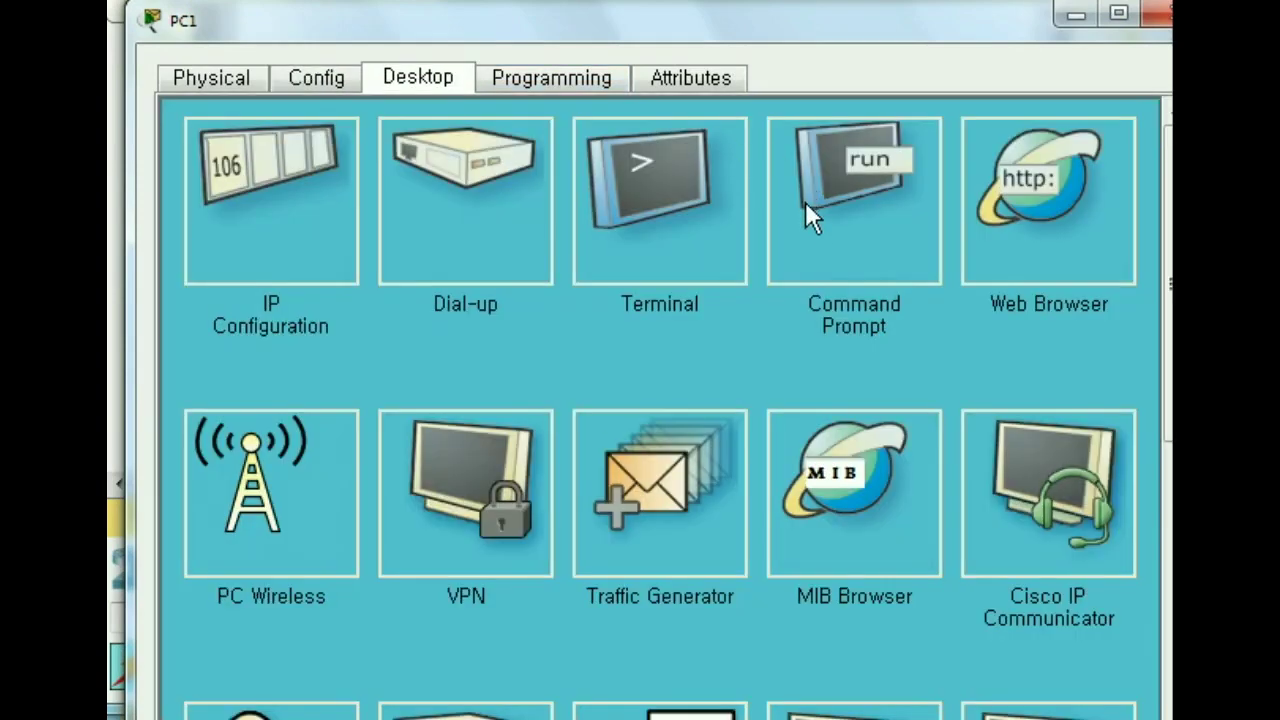
left_click(810, 212)
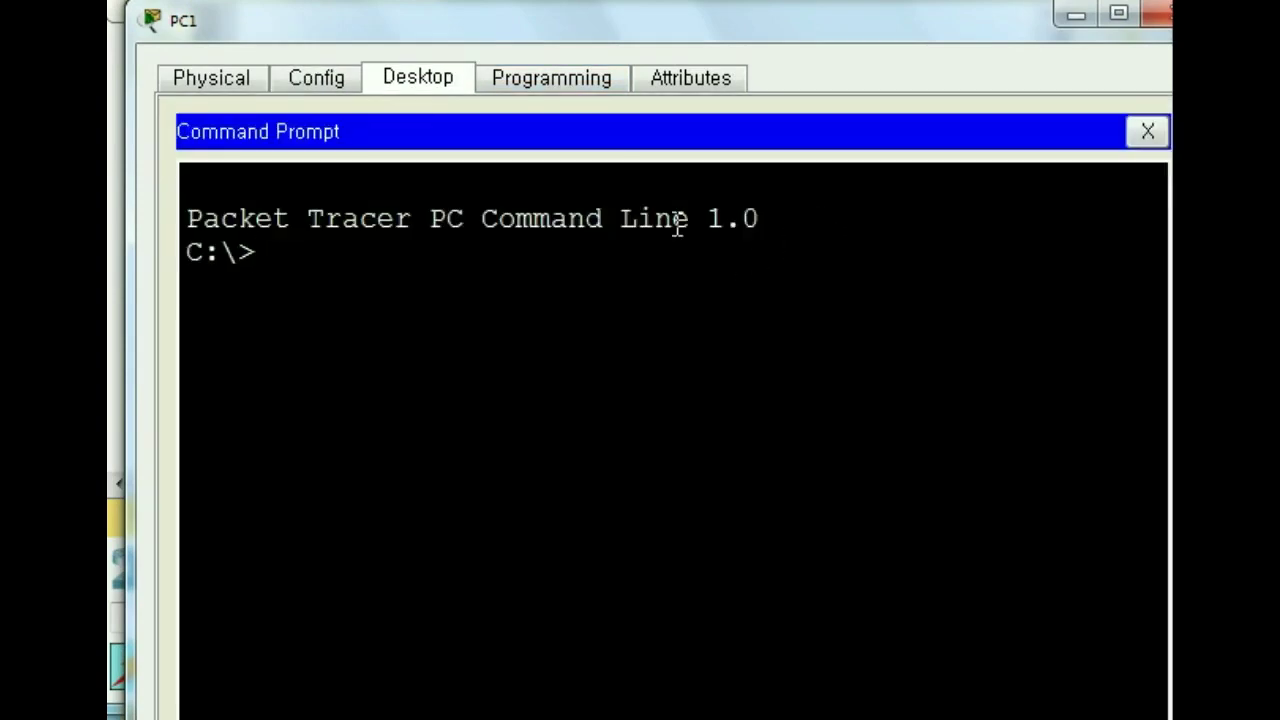
type("ipconfig")
key("Return")
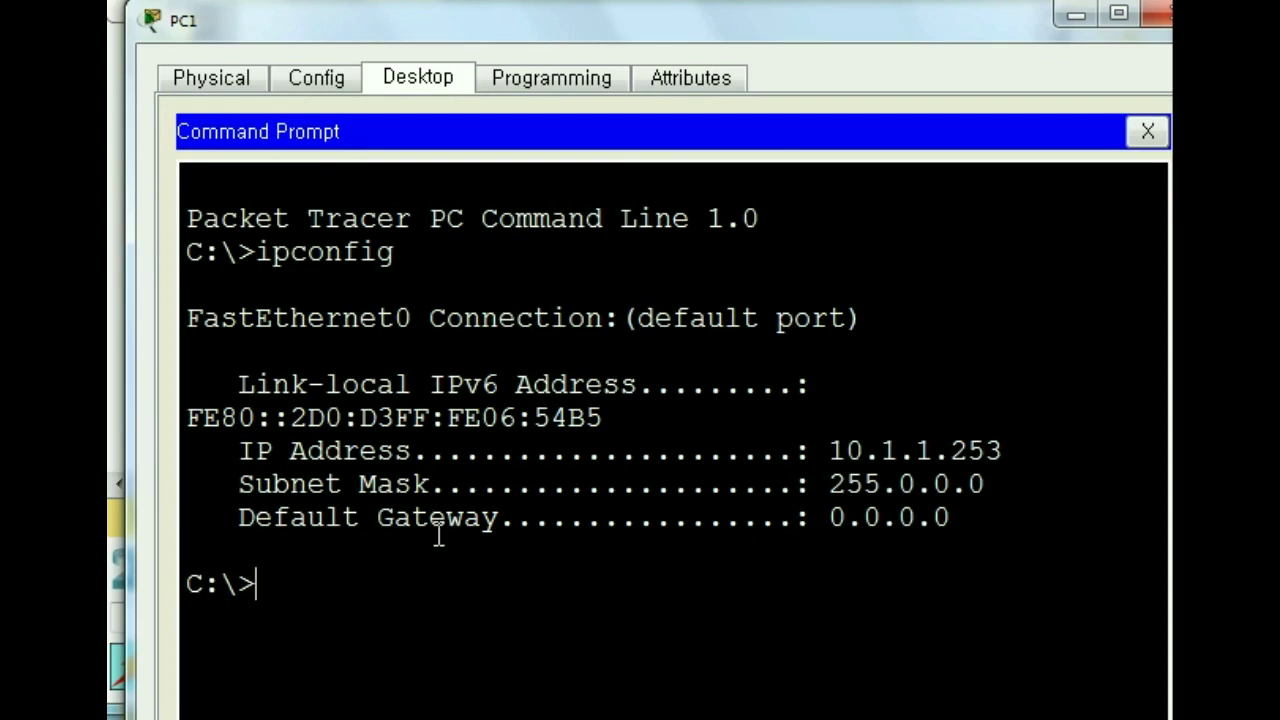
type("ping 1")
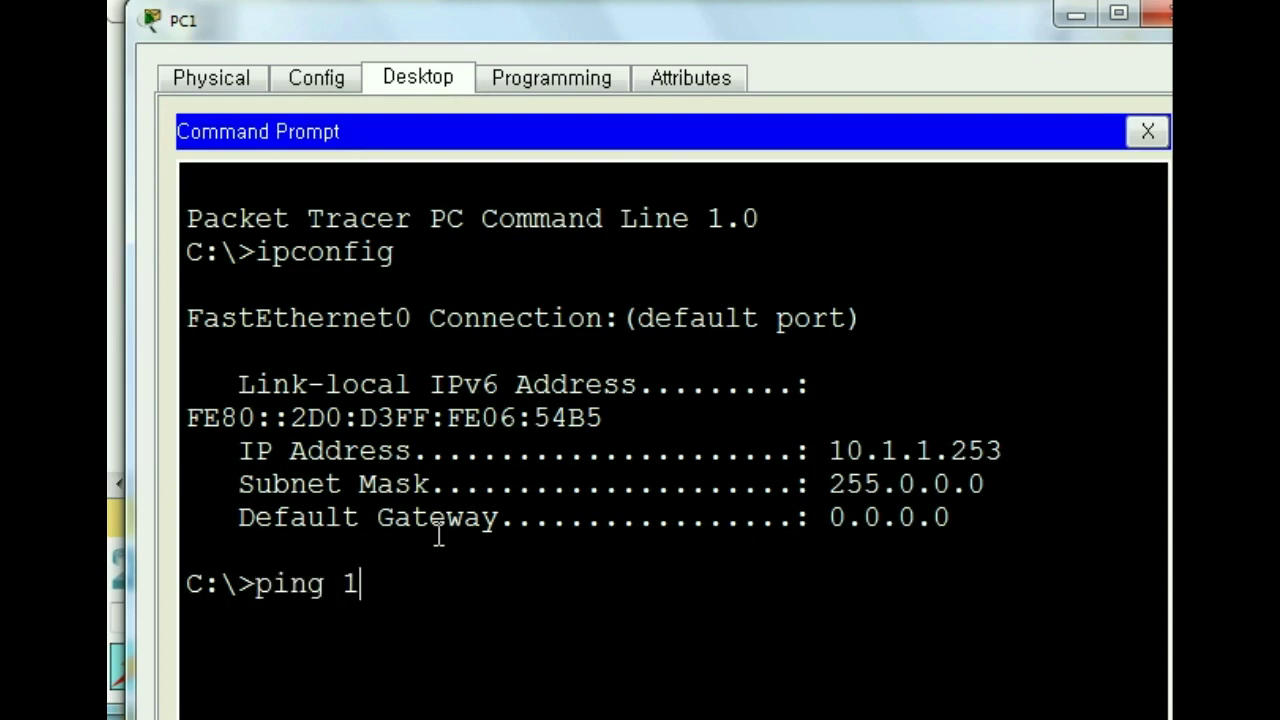
type("0.1.1.254")
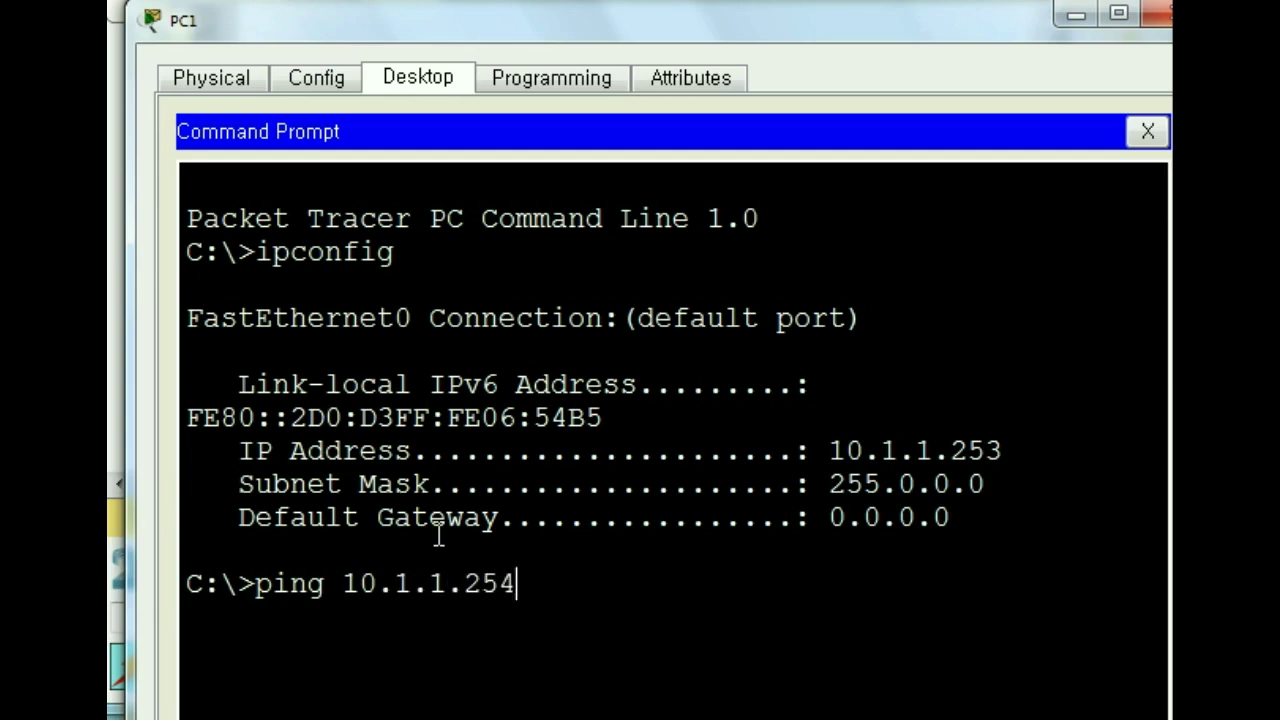
Step: Confirm the router address 10.1.1.254 in the script and ping it from PC1, getting four replies
key("alt+Tab")
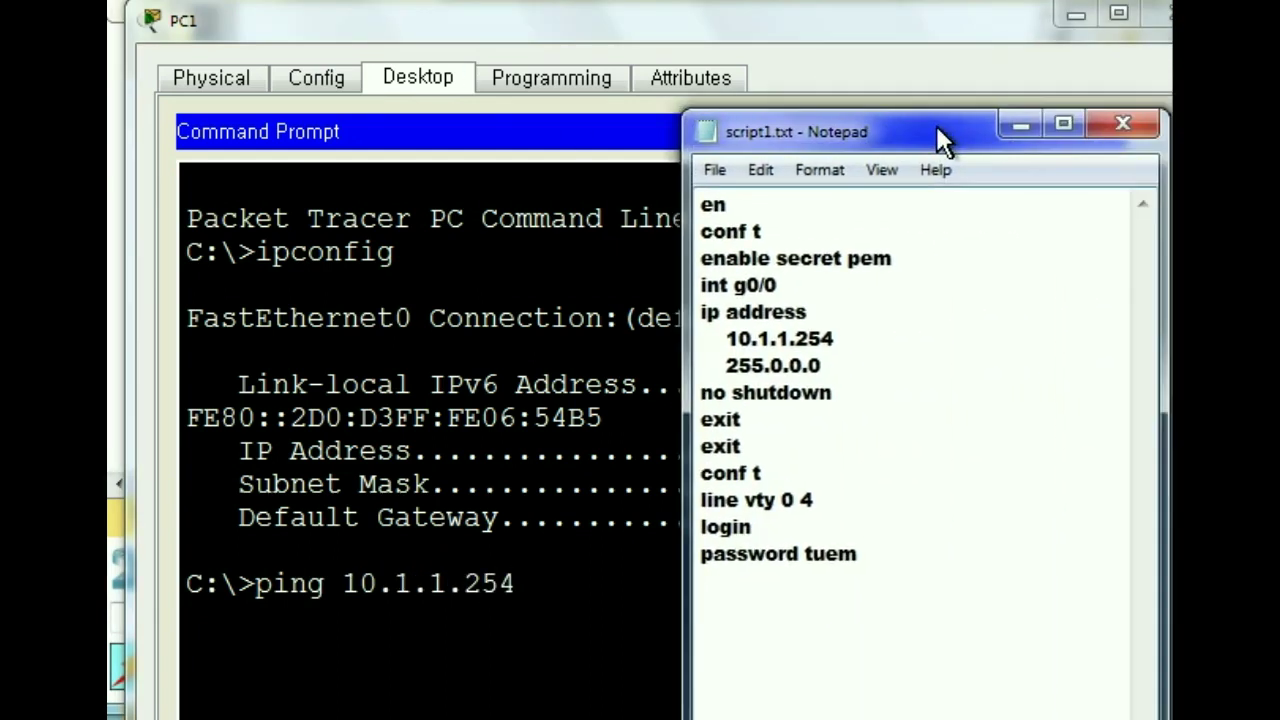
left_click_drag(936, 125, 918, 143)
left_click_drag(705, 352, 828, 353)
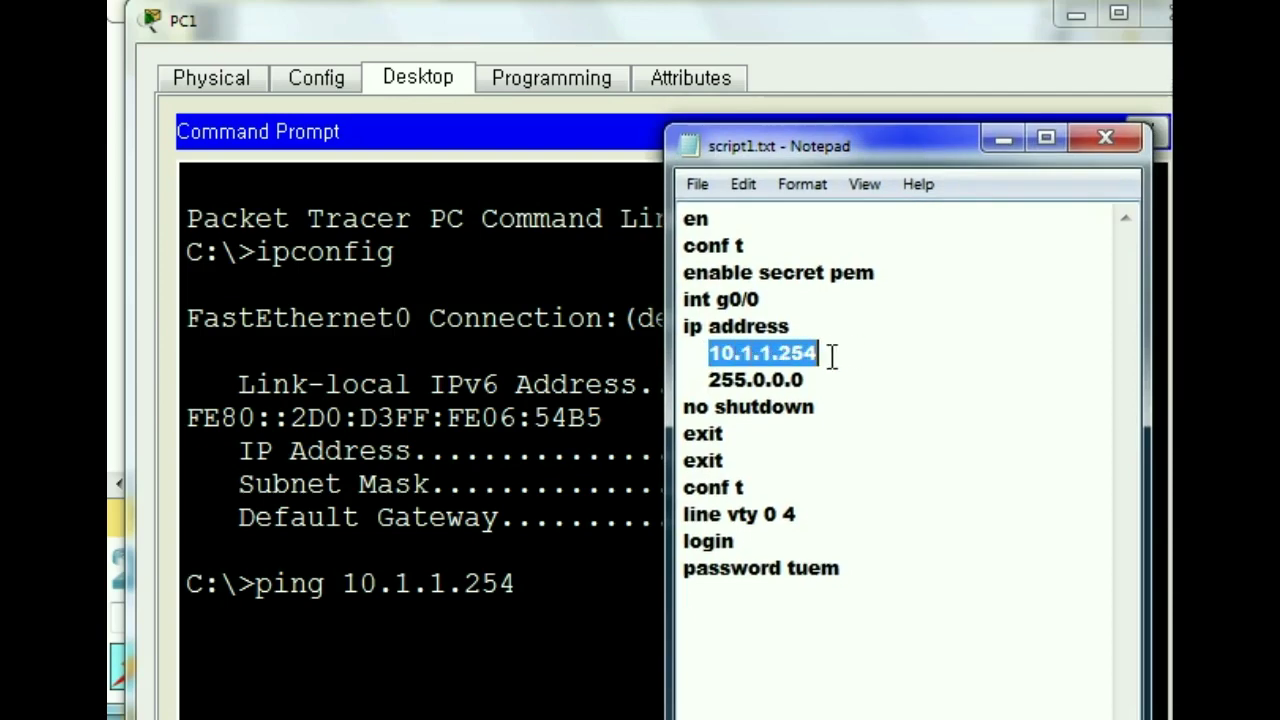
left_click(575, 583)
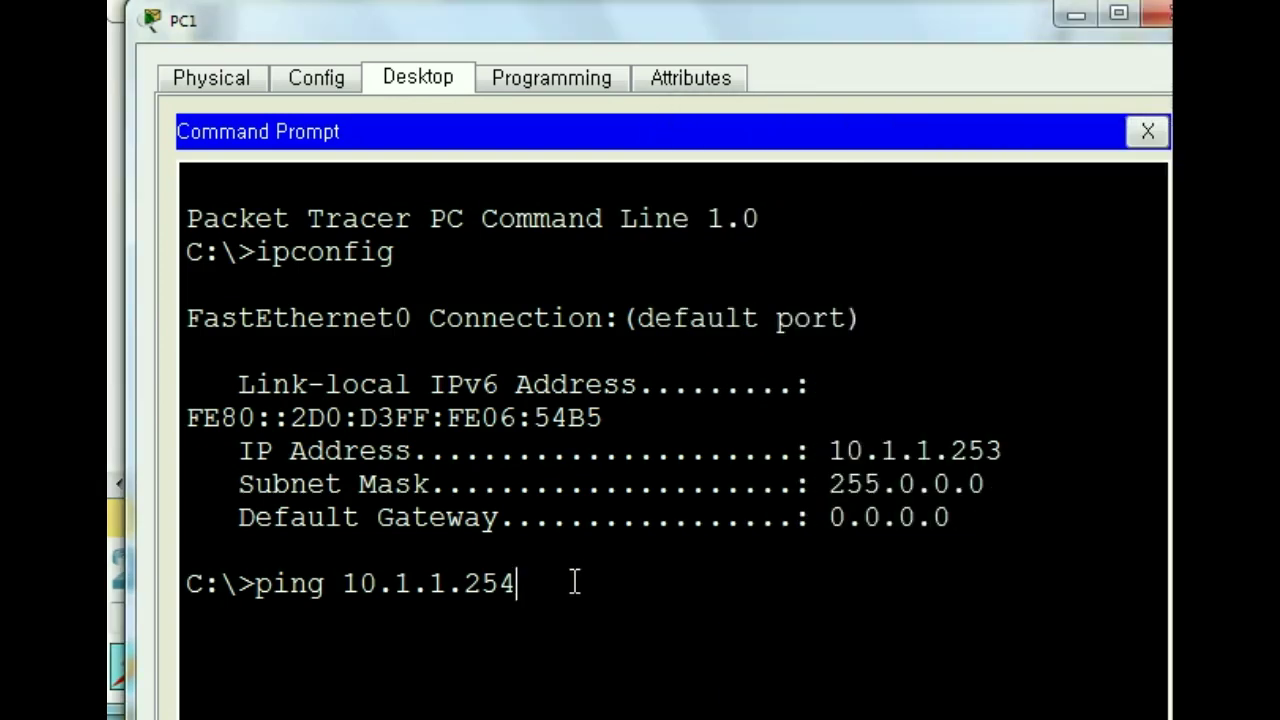
key("Return")
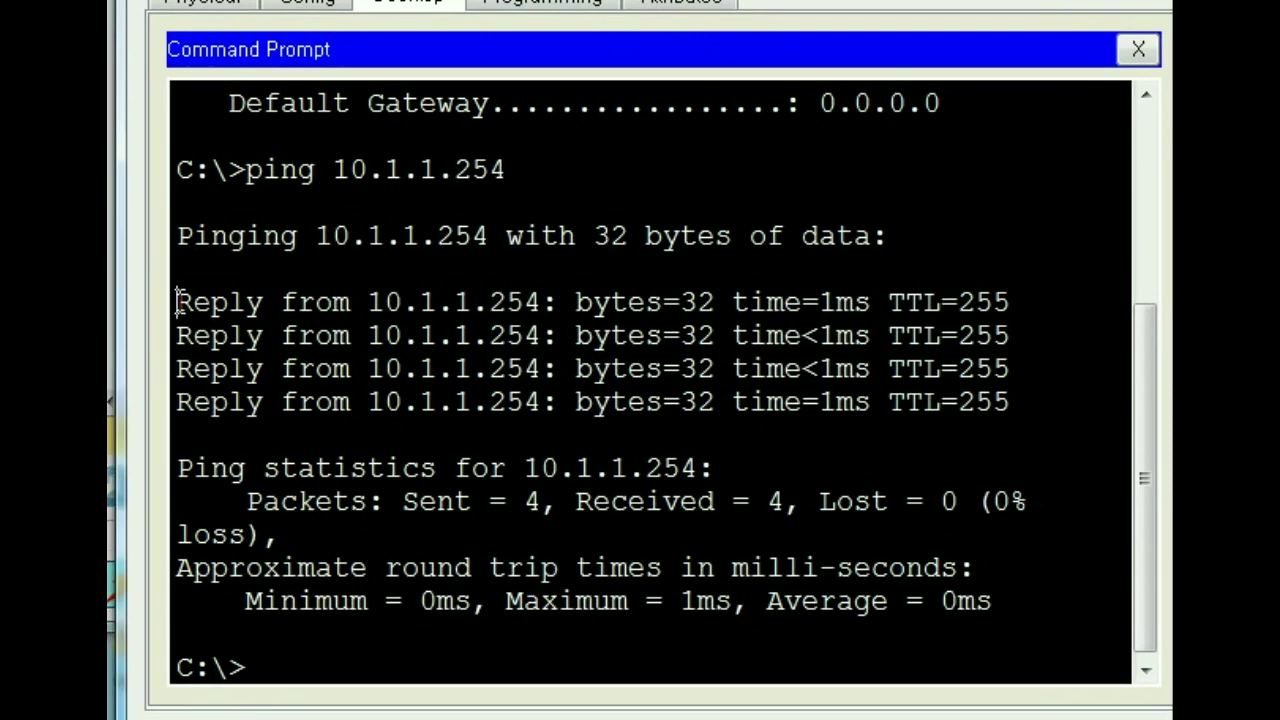
left_click_drag(177, 297, 1016, 428)
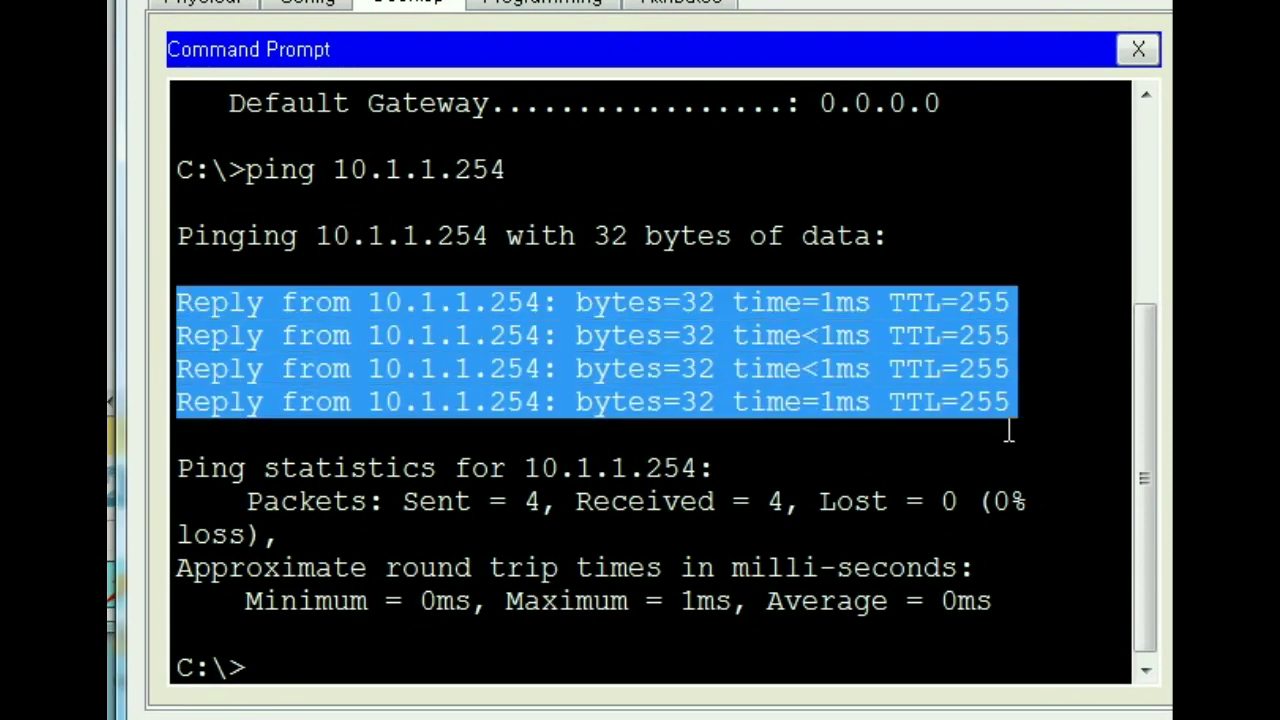
left_click(263, 645)
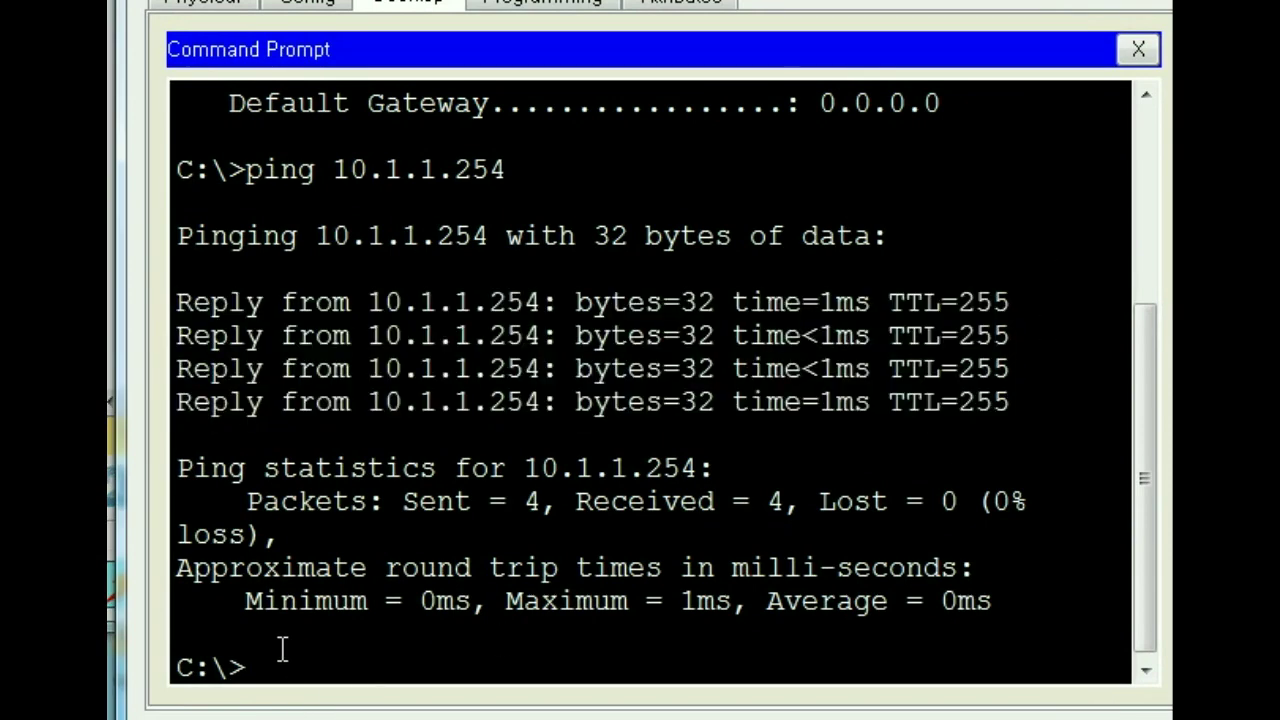
left_click(282, 664)
Step: Telnet from PC1 to 10.1.1.254, log in with the VTY password, and find the enable secret in the script
type("tel")
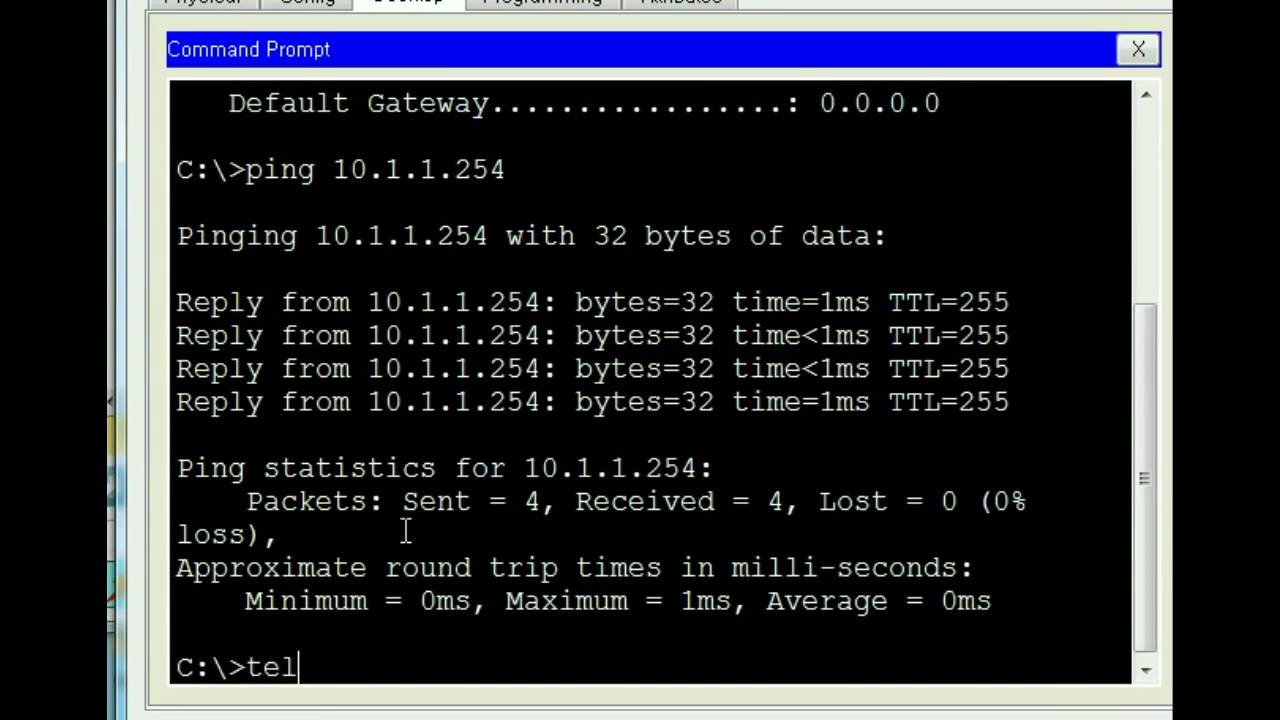
type("net 10.1.")
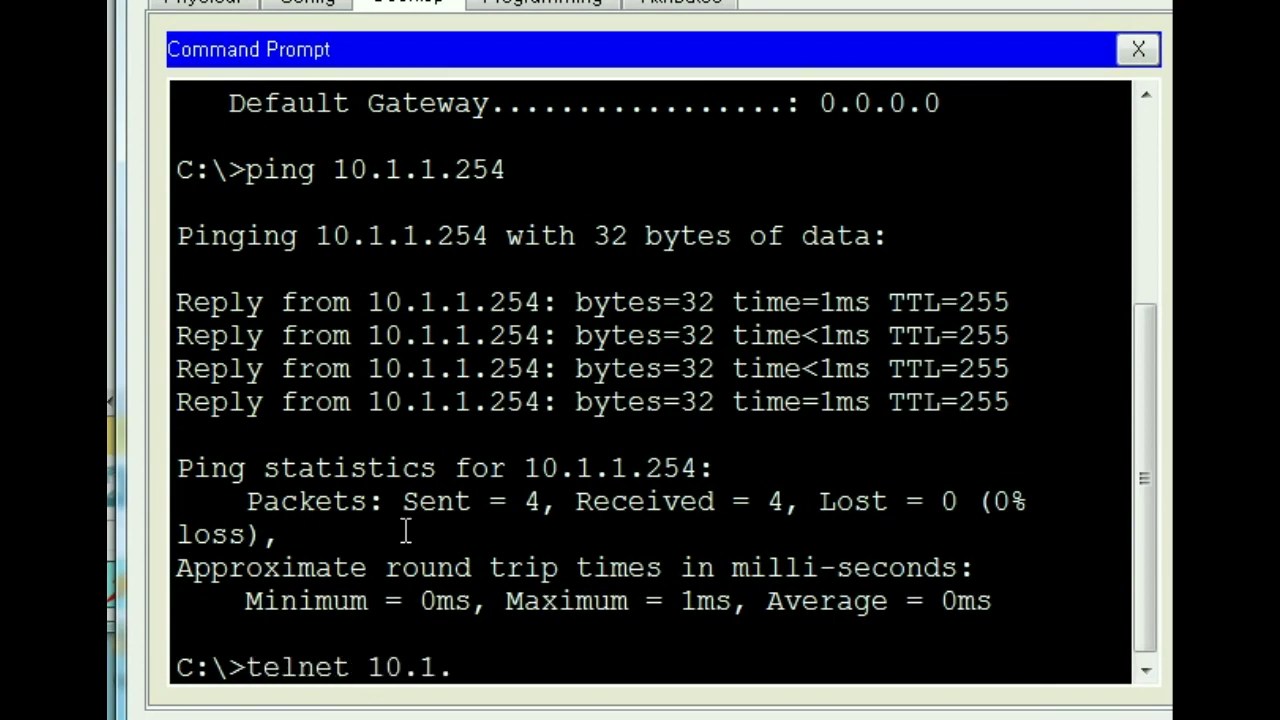
type("1.254")
key("Return")
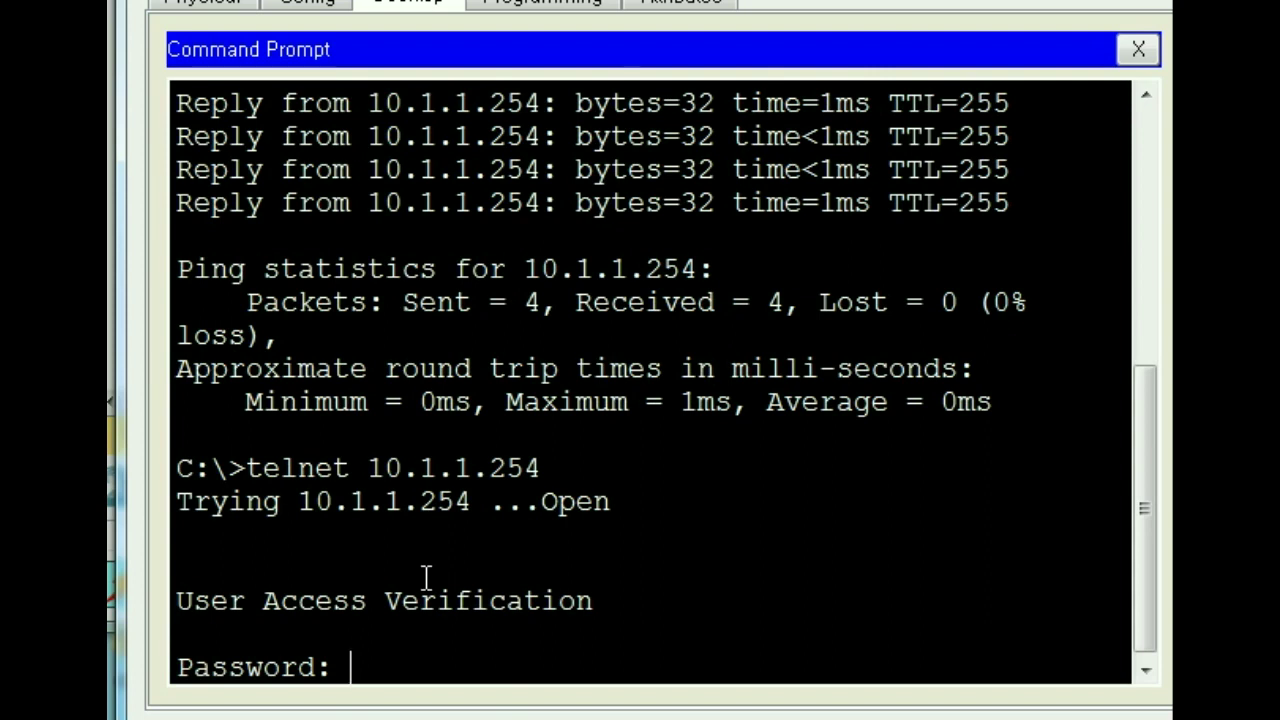
key("Return")
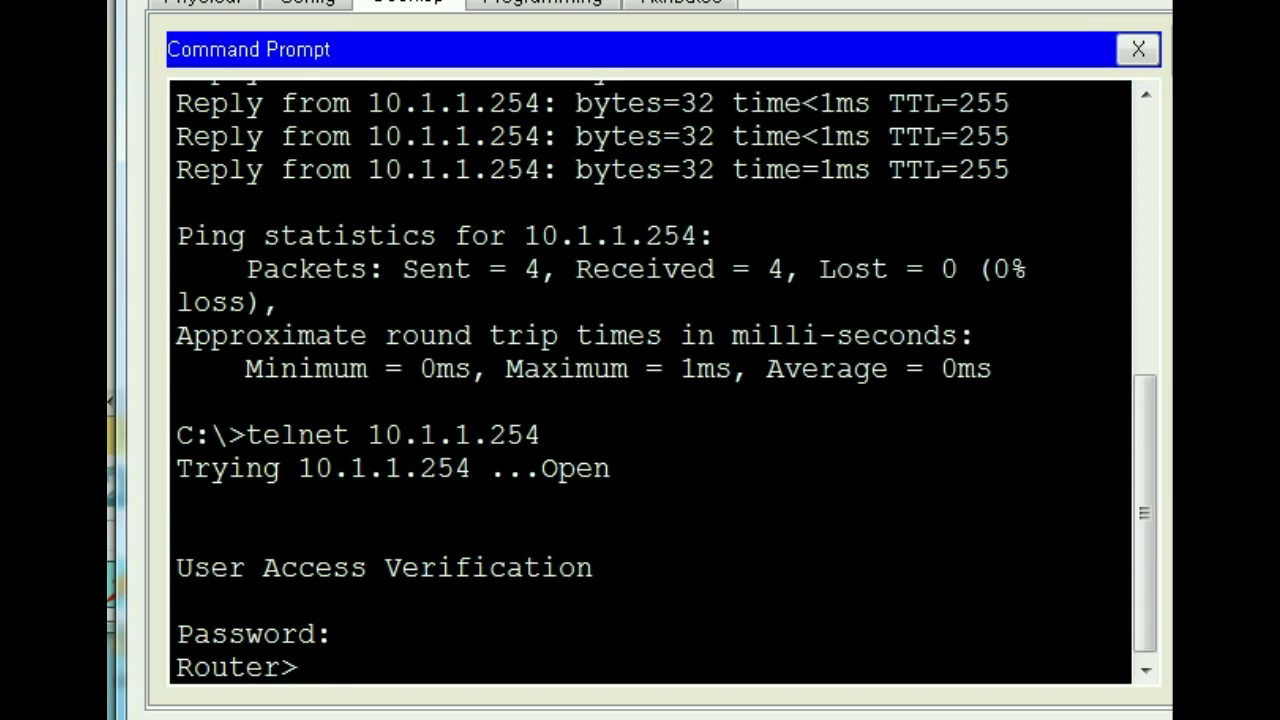
key("alt+Tab")
left_click_drag(953, 171, 1001, 171)
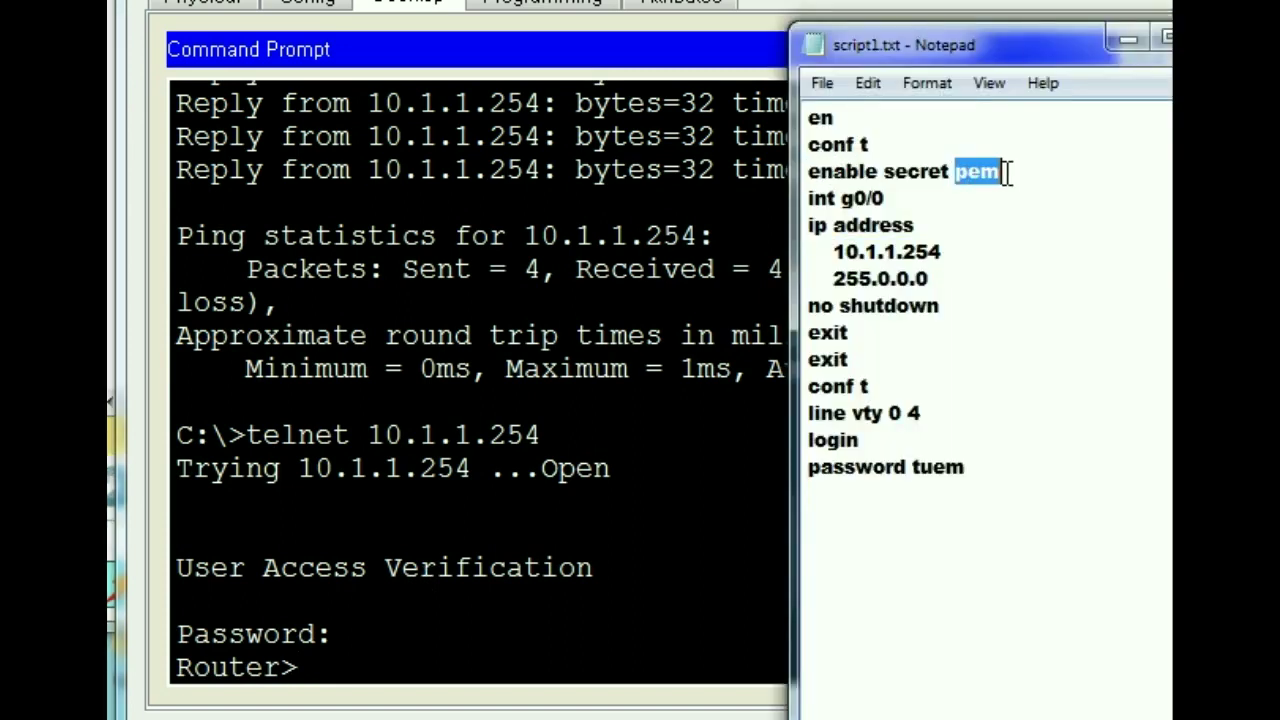
left_click_drag(808, 466, 913, 470)
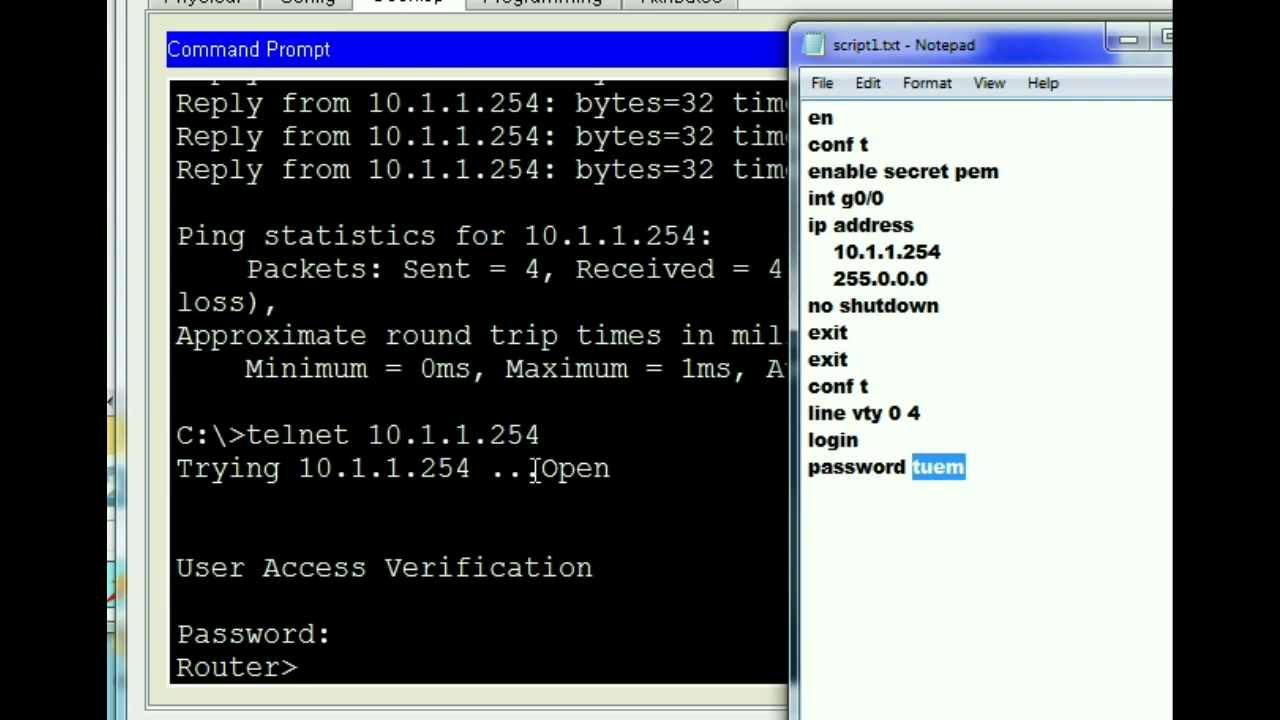
left_click_drag(808, 171, 1006, 173)
left_click(953, 171)
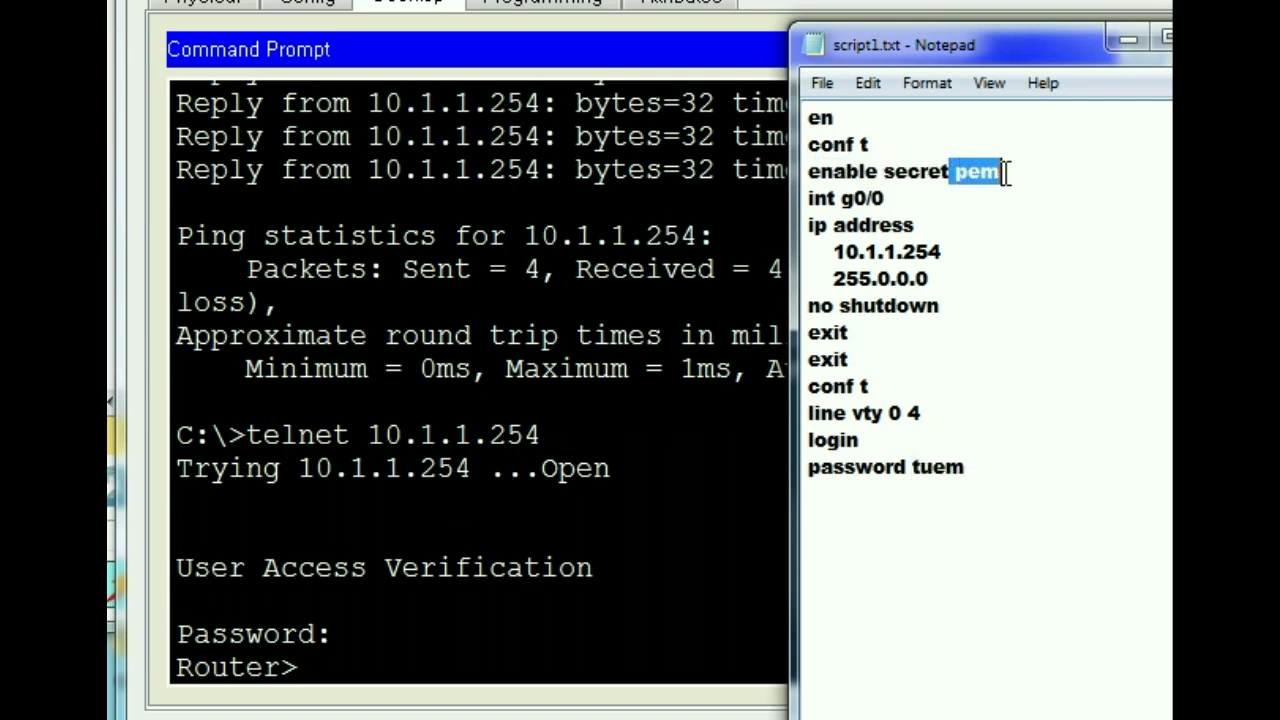
Step: Enter privileged mode with en and the enable secret, reaching the Router# prompt
left_click(357, 665)
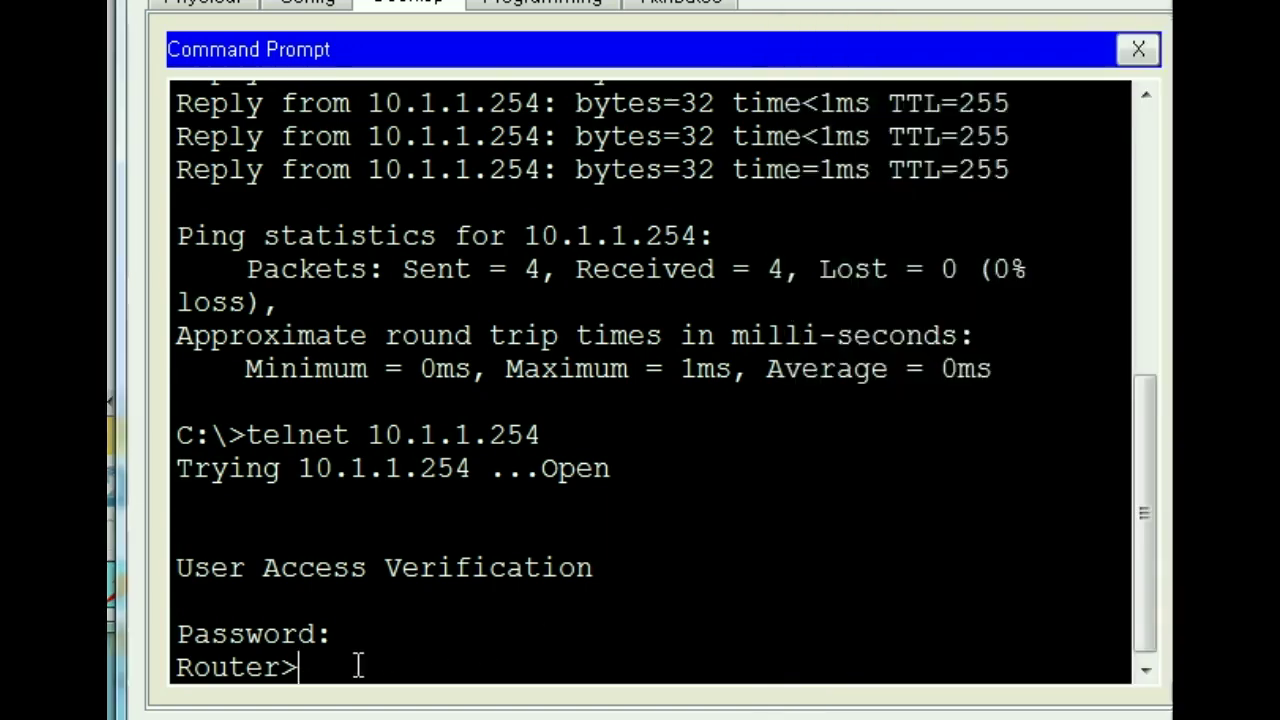
type("en")
key("Return")
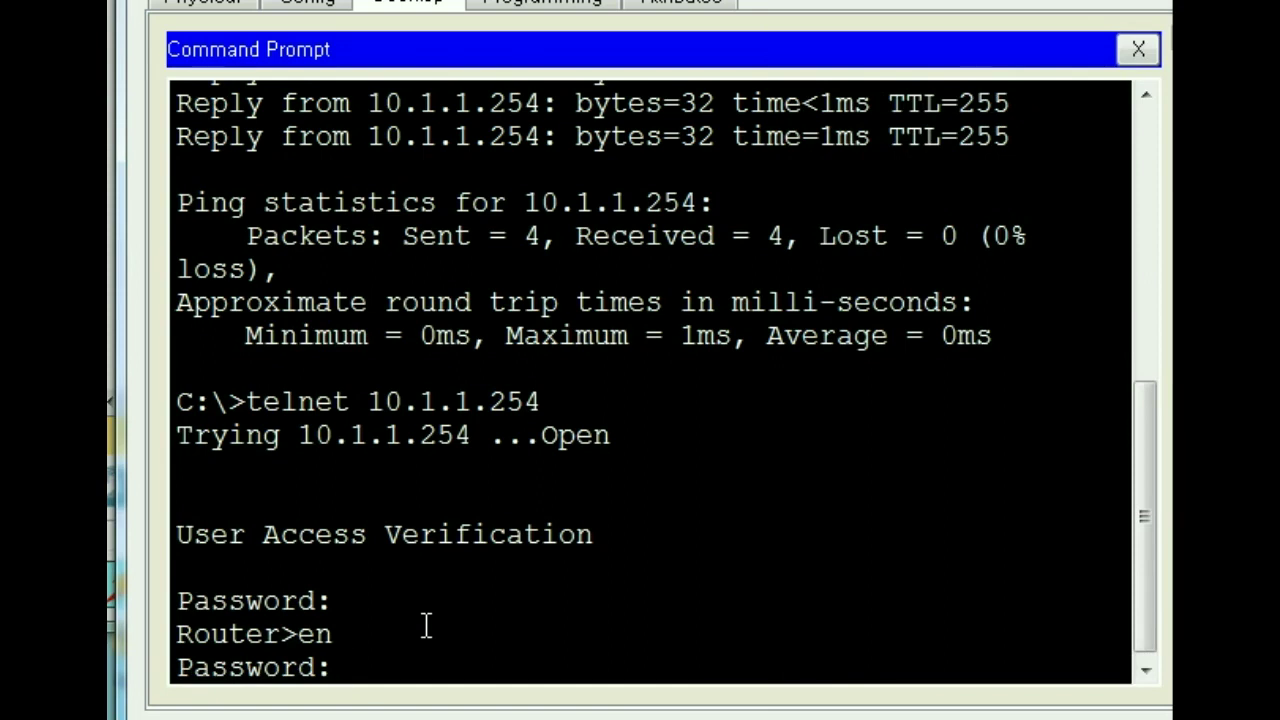
key("Return")
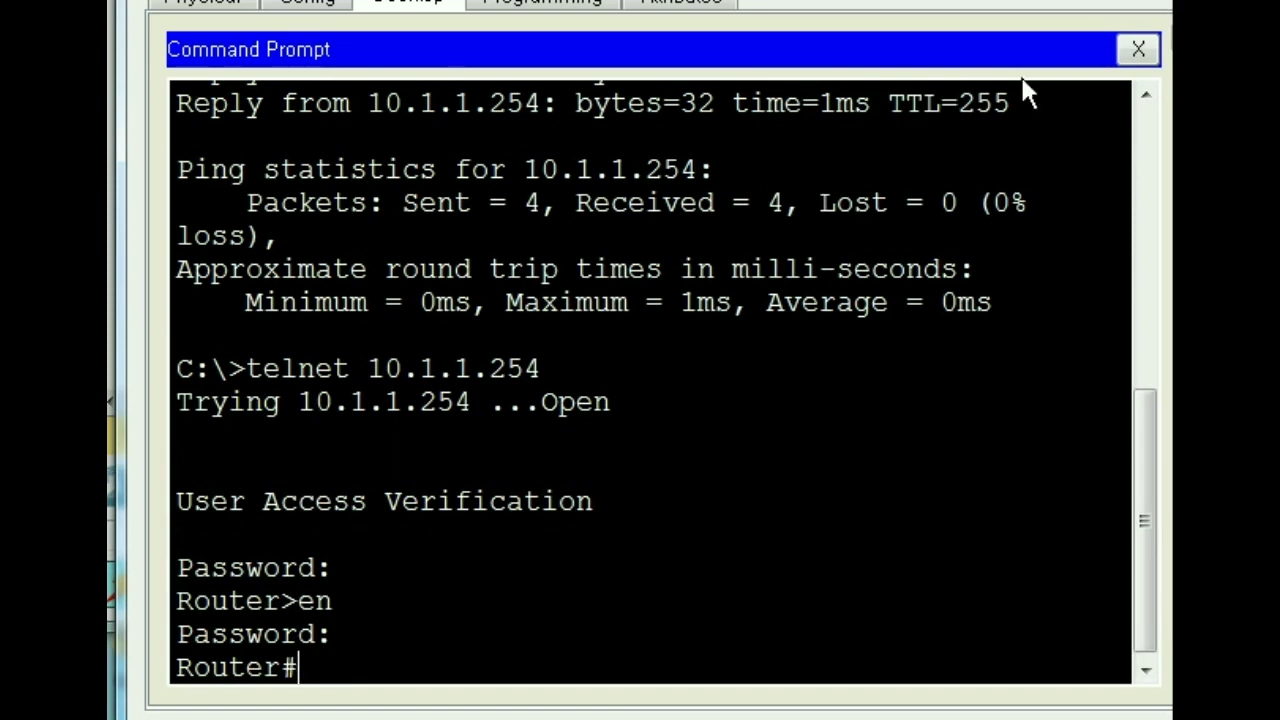
key("alt+Tab")
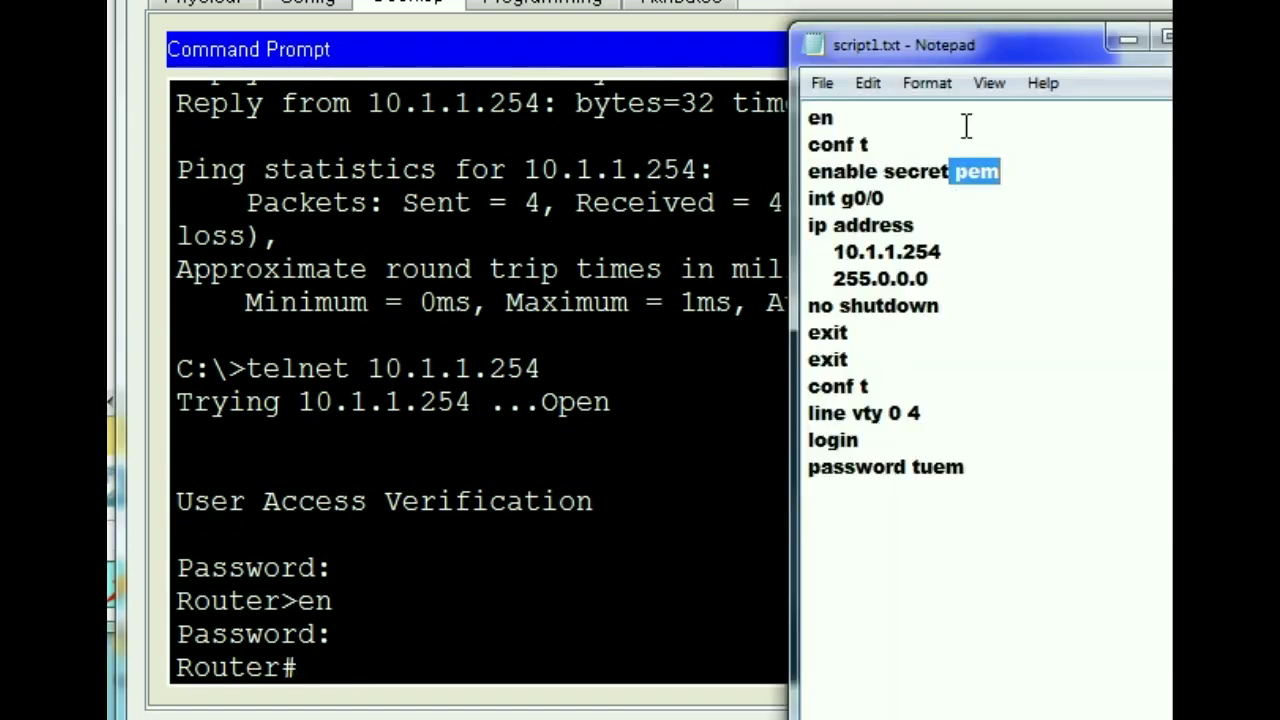
left_click(300, 674)
type("show ip int brief")
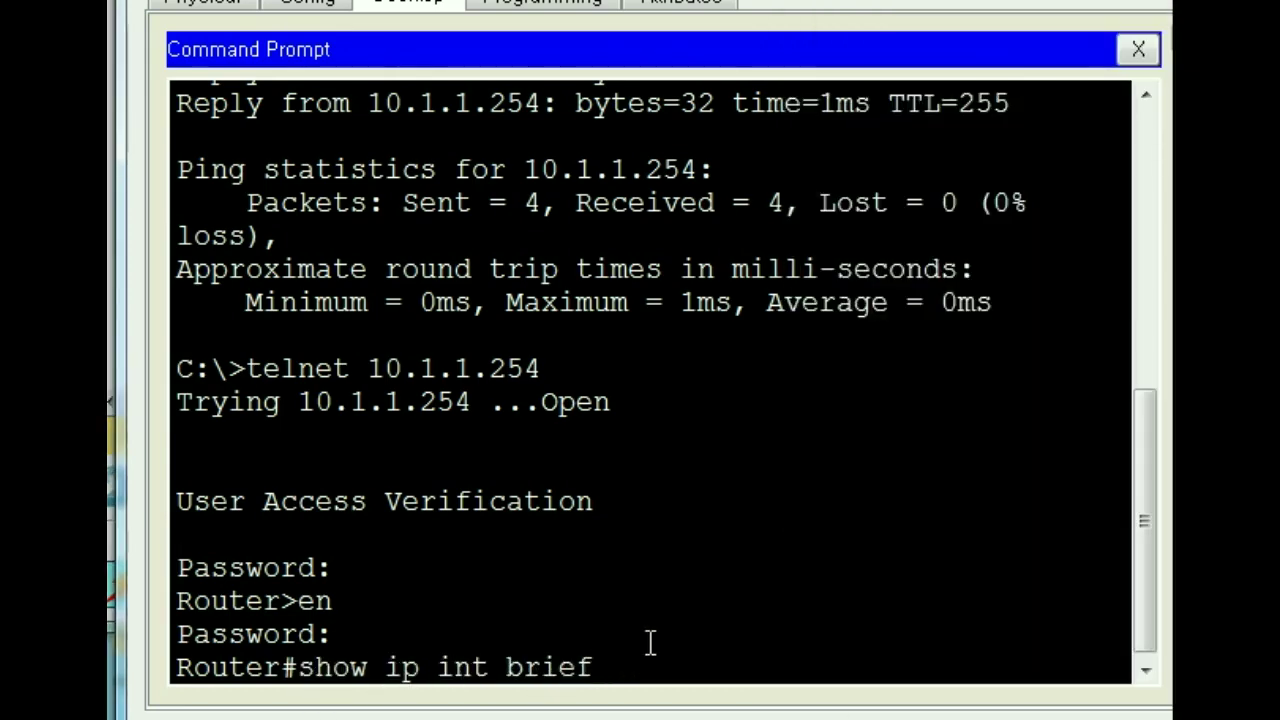
Step: Run show ip int brief and confirm GigabitEthernet0/0 at 10.1.1.254 is up/up, as set by no shutdown
key("Return")
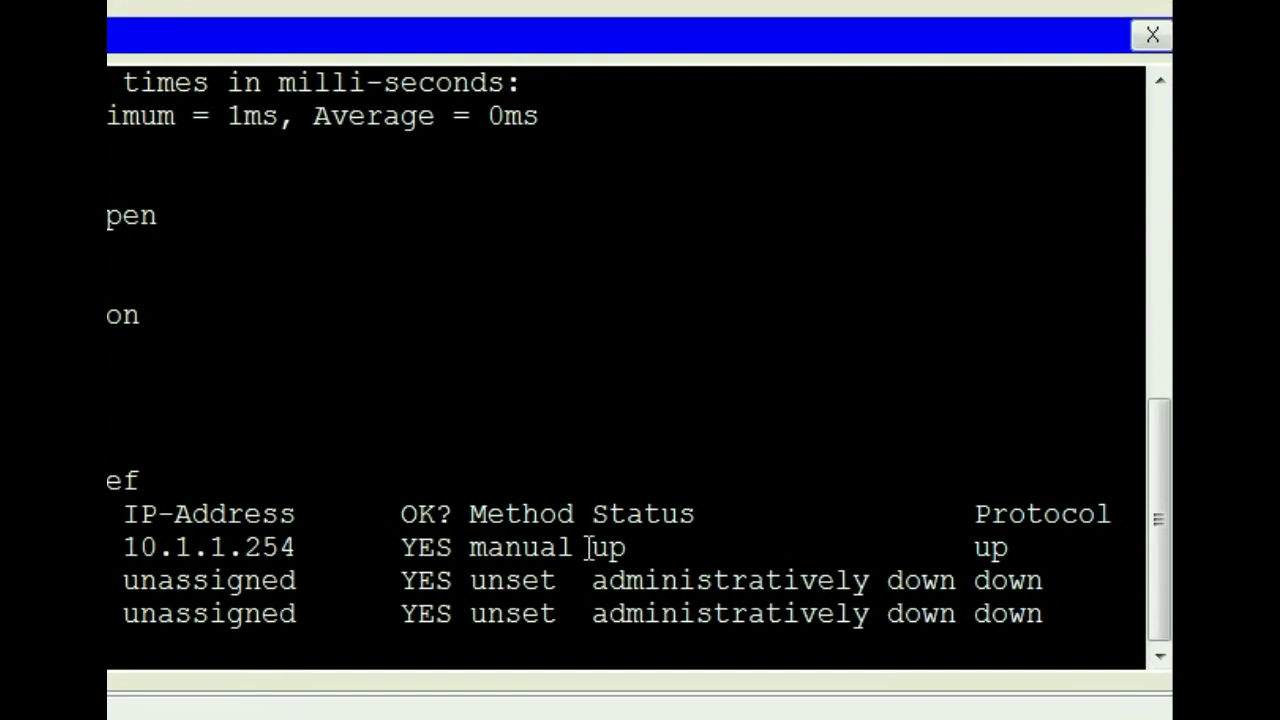
left_click_drag(588, 547, 645, 548)
left_click_drag(972, 547, 1040, 549)
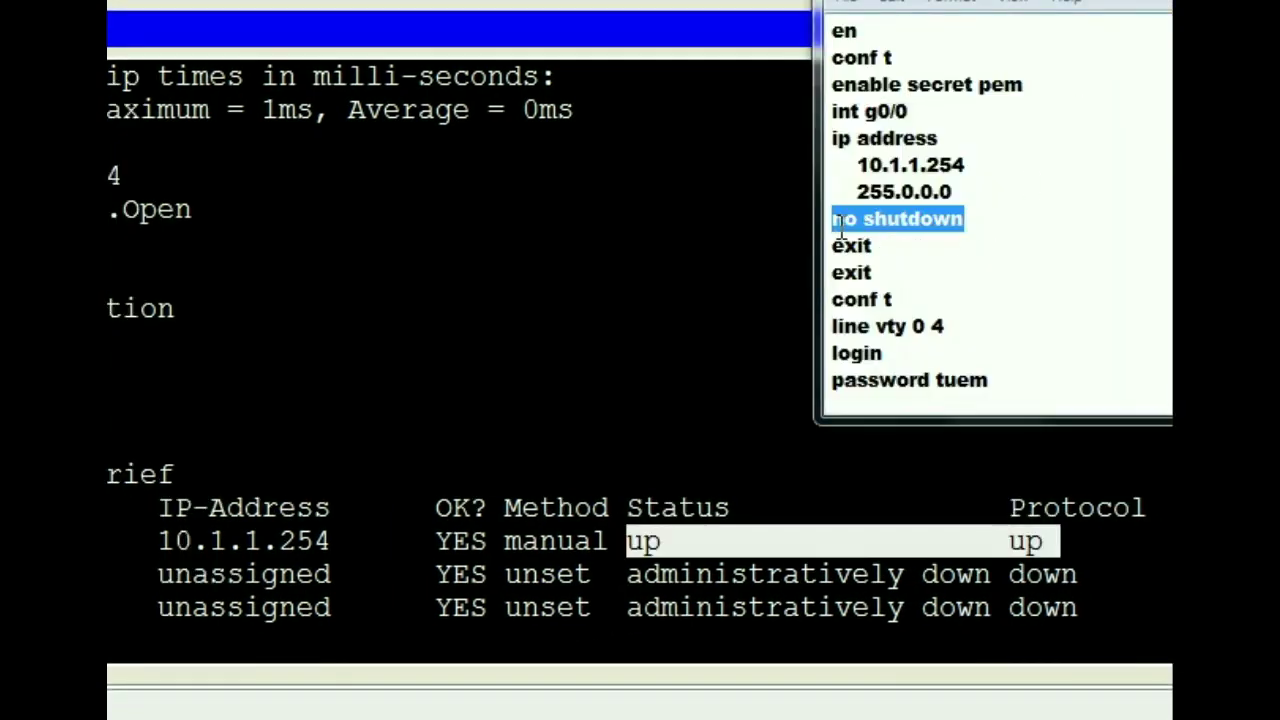
left_click(838, 228)
left_click_drag(977, 220, 822, 228)
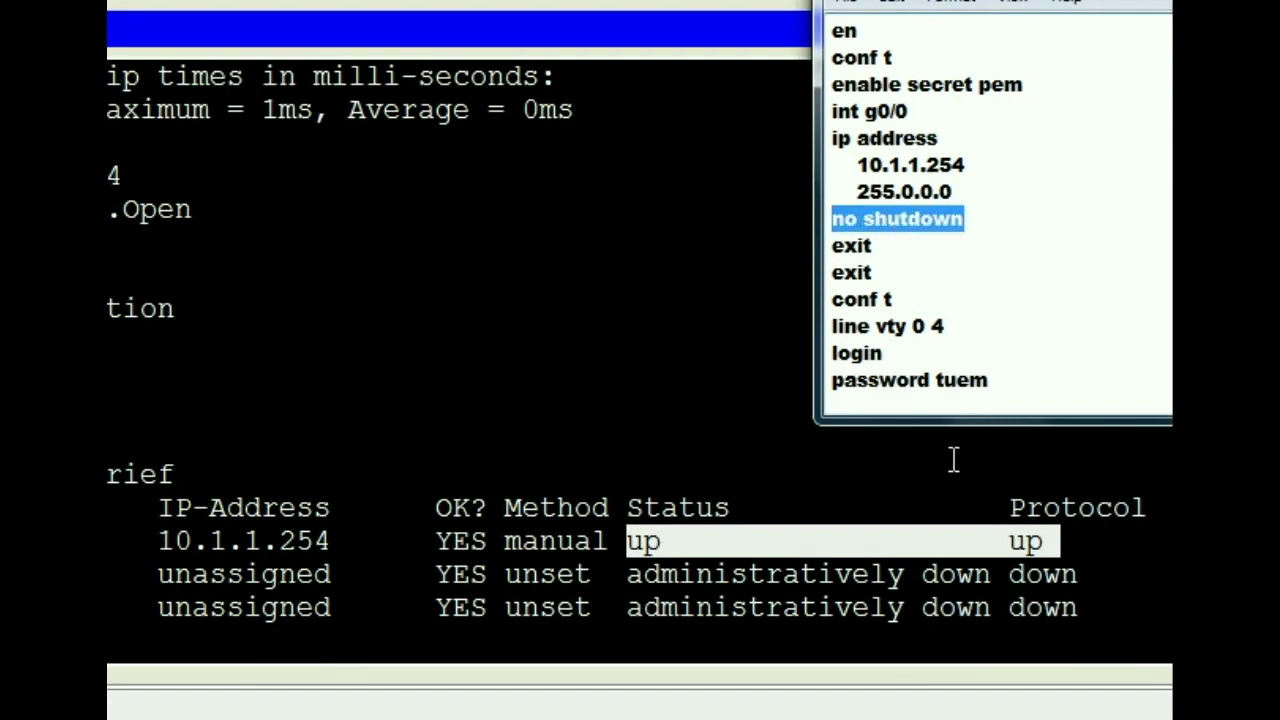